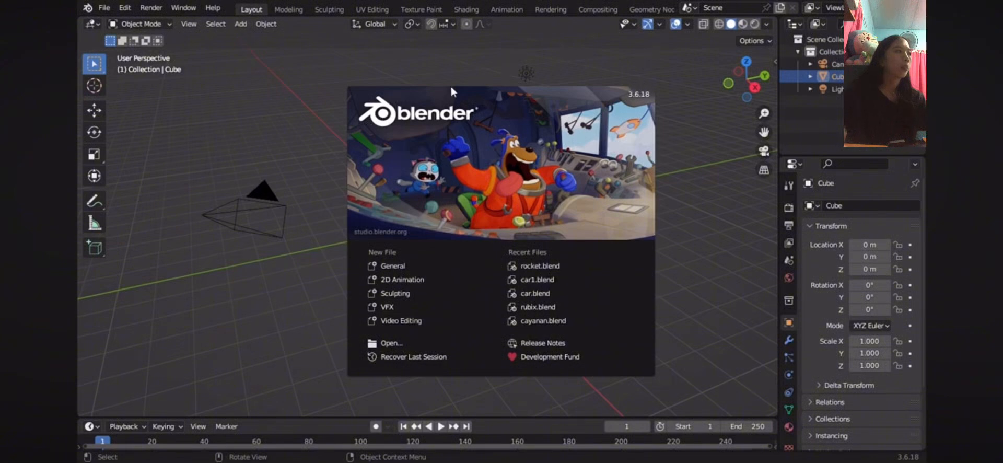
- Dismiss the splash screen and deselect every object in the default scene
left_click(255, 96)
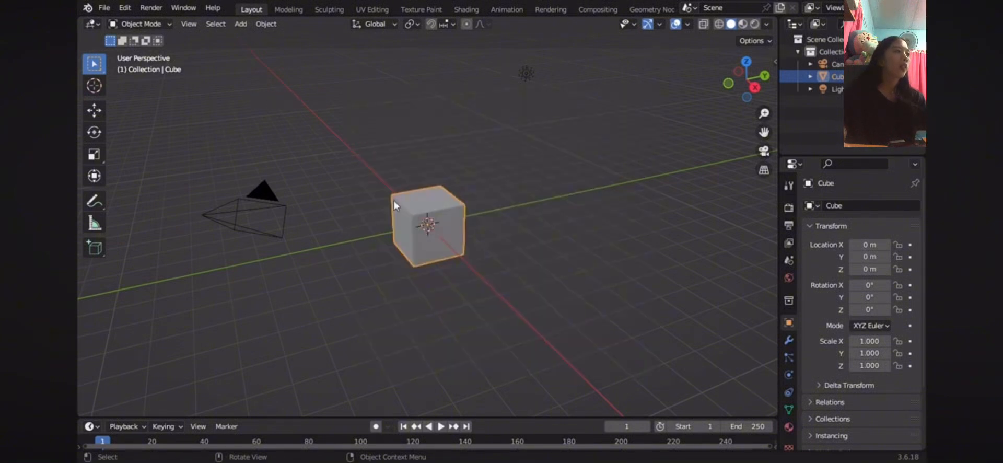
middle_click_drag(274, 300, 464, 161)
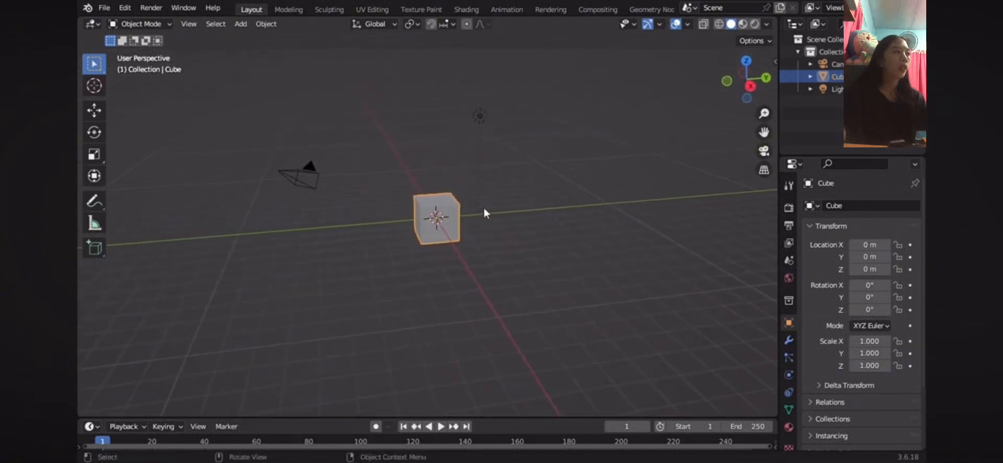
key("a")
key("alt+a")
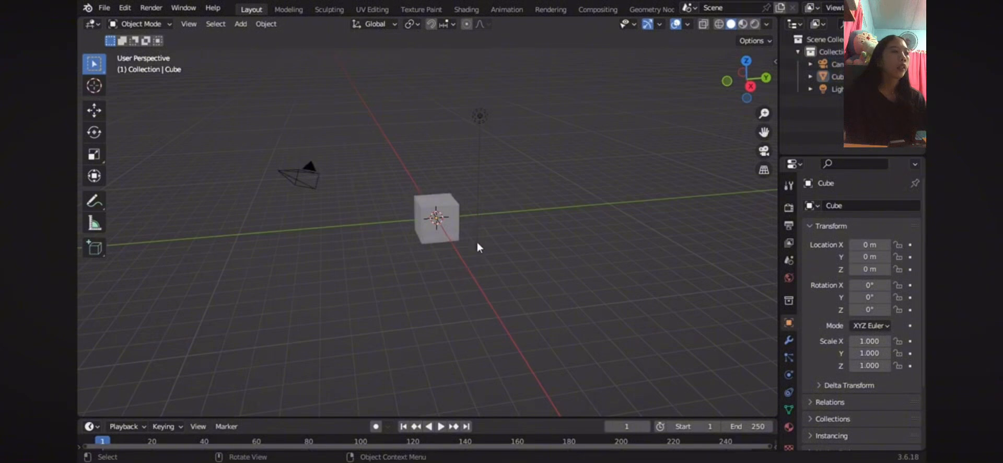
- Select the cube, the camera and the light one at a time, and clear the selection
left_click(453, 204)
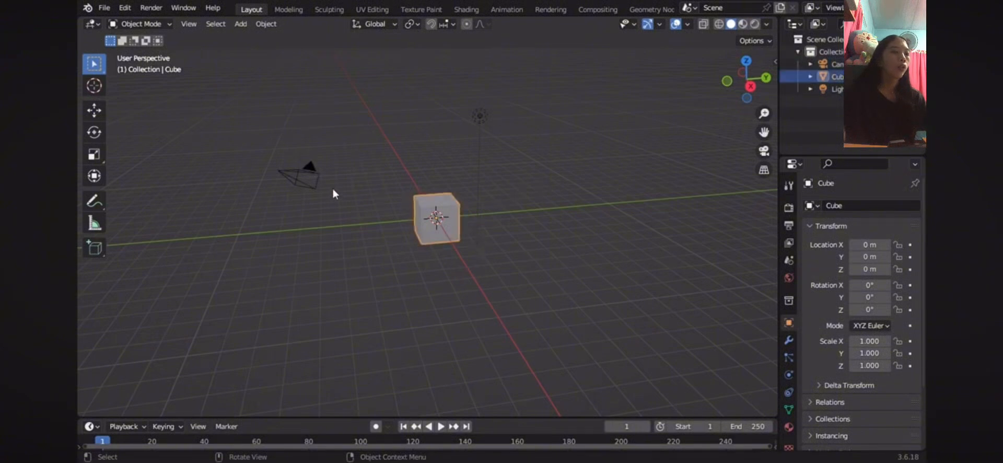
left_click(305, 177)
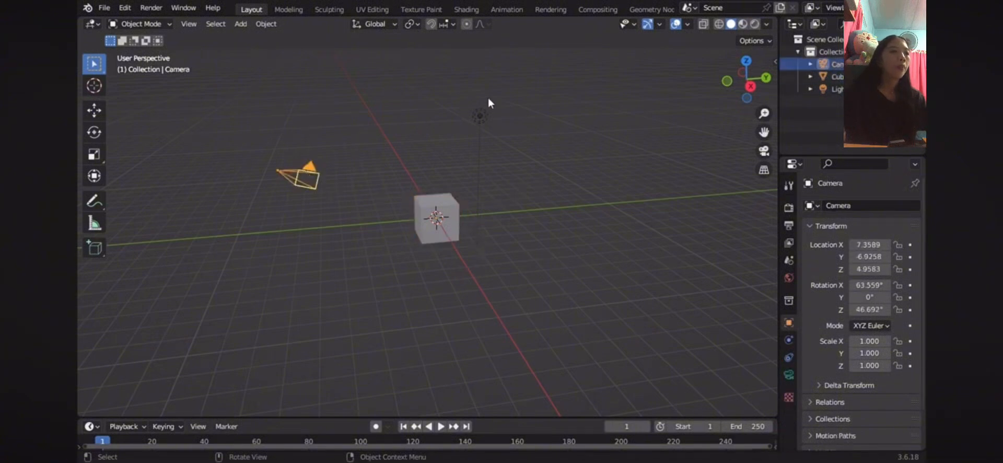
left_click(478, 116)
left_click(373, 235)
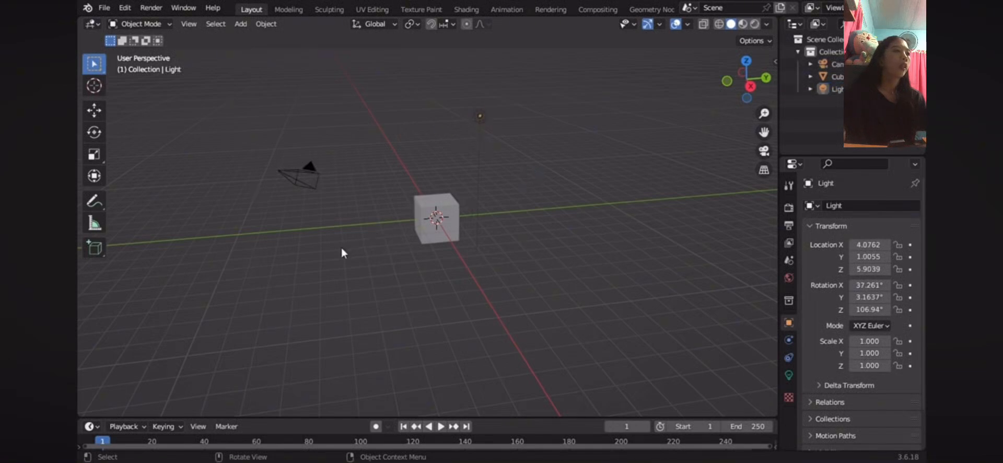
- Delete the camera and the light from the scene together
left_click(299, 168)
left_click(480, 116, "shift")
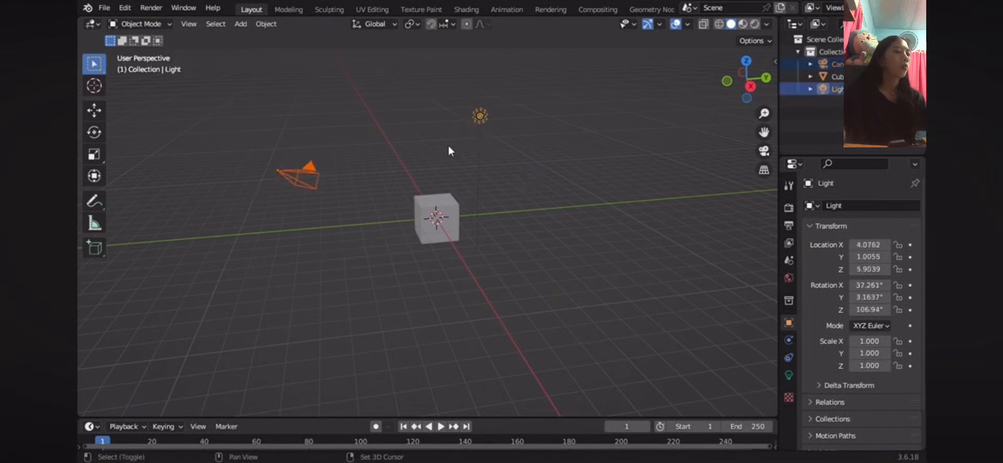
key("x")
left_click(349, 239)
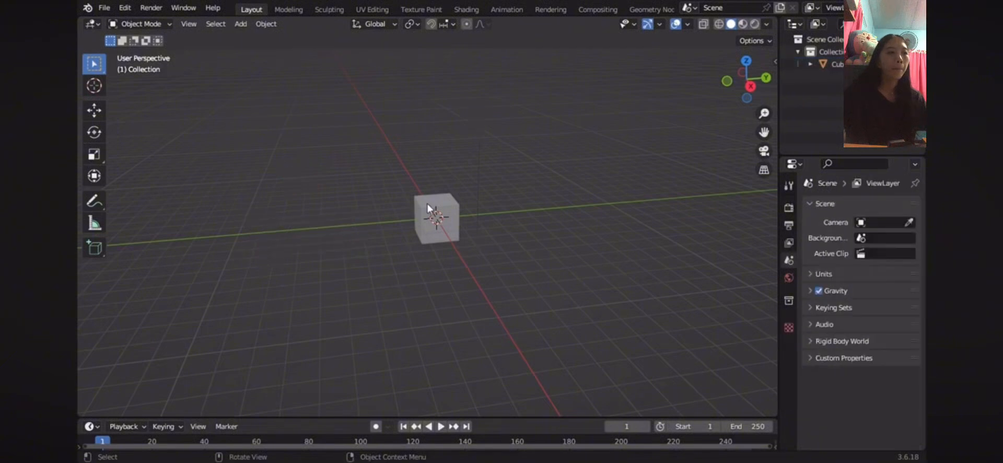
- Look at the Modeling and Sculpting workspaces and return to the Layout workspace
left_click(439, 211)
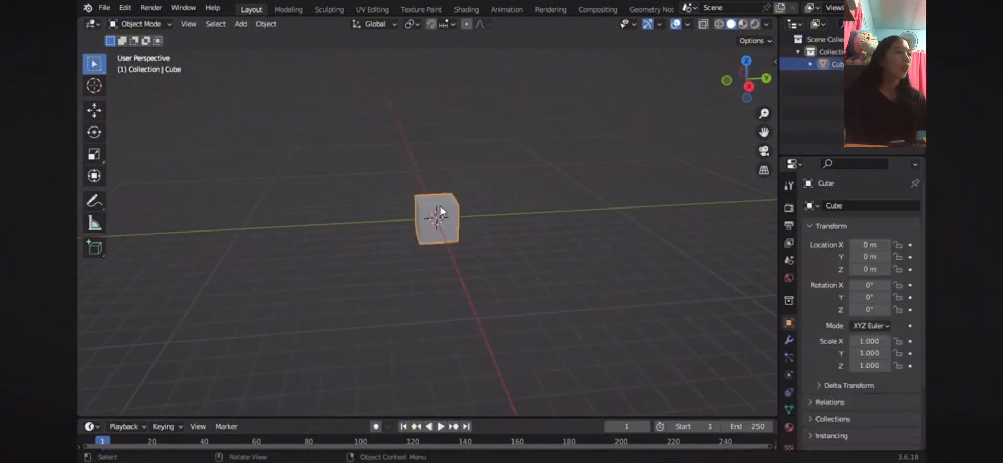
left_click(471, 148)
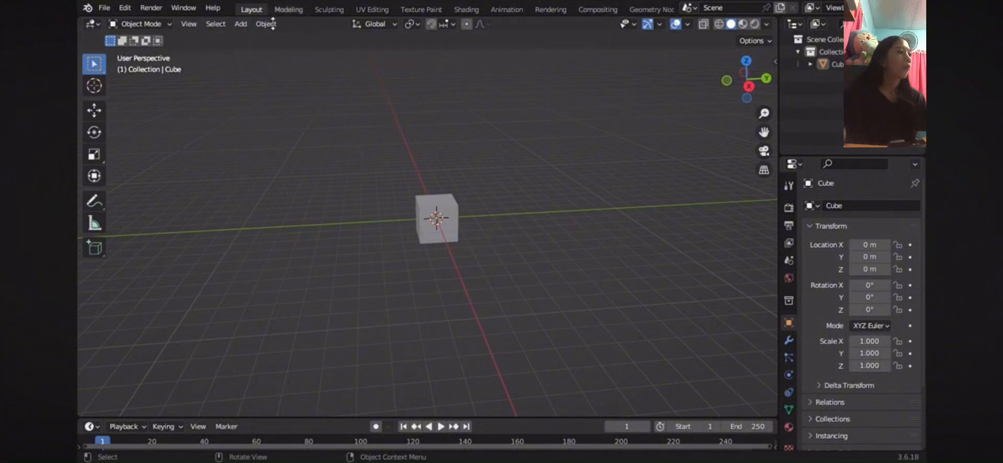
left_click(289, 10)
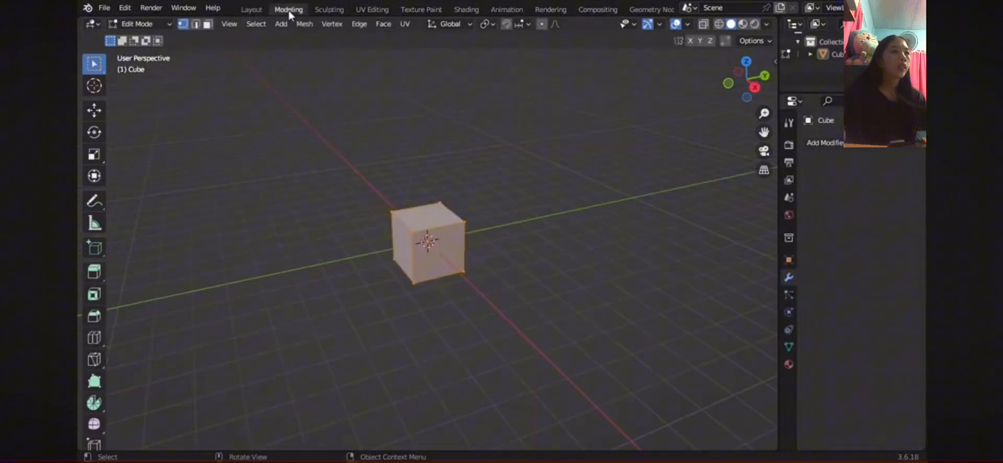
left_click(328, 10)
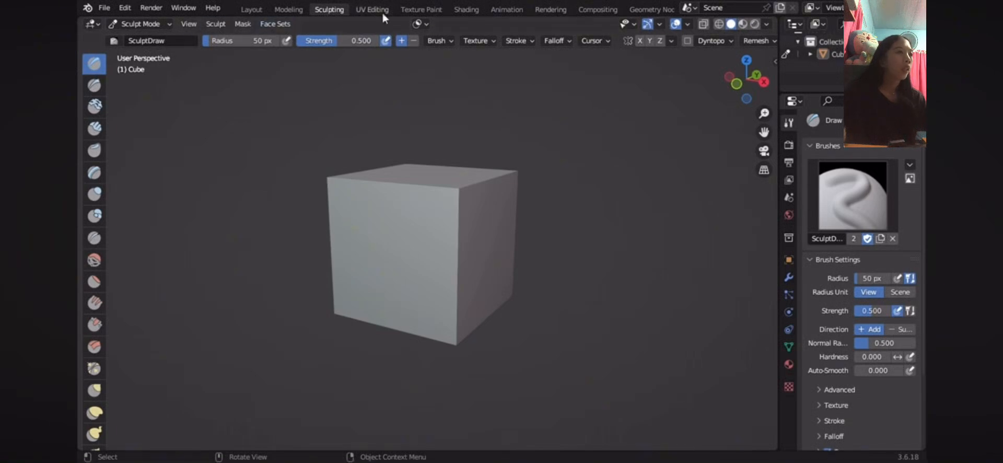
left_click(260, 10)
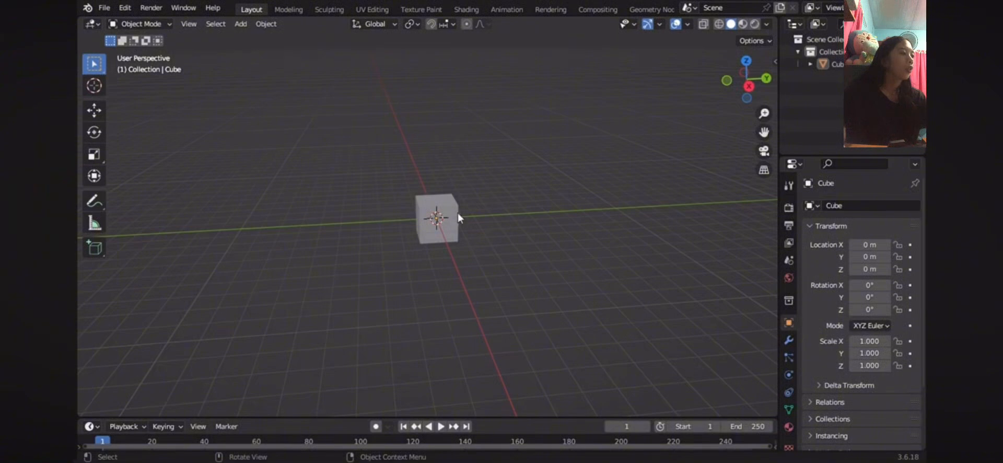
- Delete the default cube from the scene
middle_click_drag(459, 217, 430, 182)
scroll(439, 207, "up", 3)
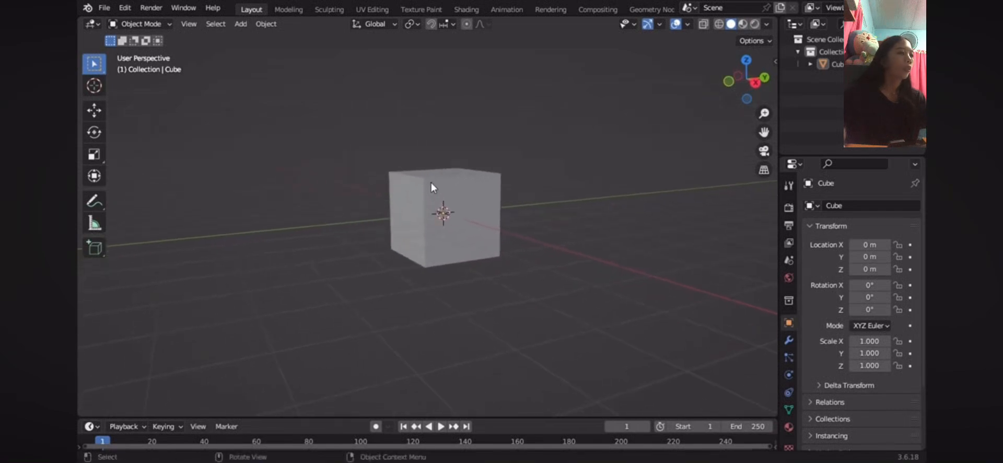
left_click(431, 183)
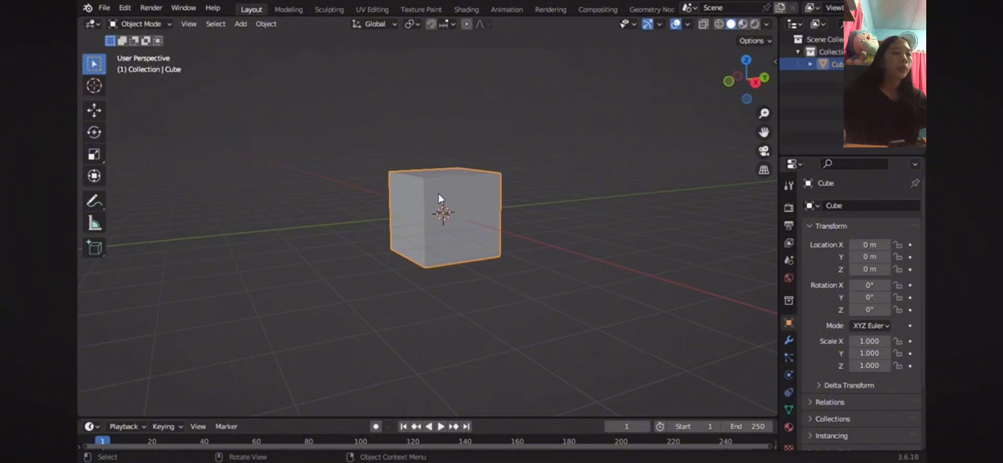
key("x")
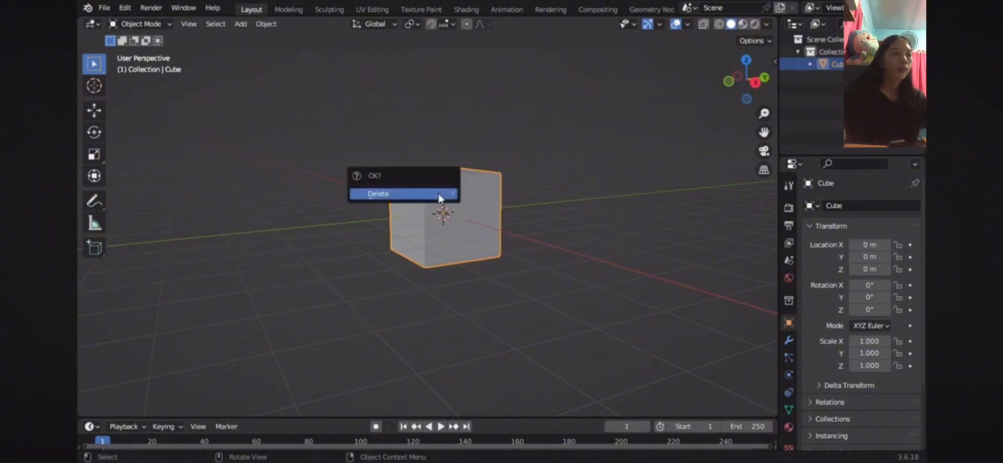
left_click(439, 195)
middle_click_drag(446, 190, 489, 147)
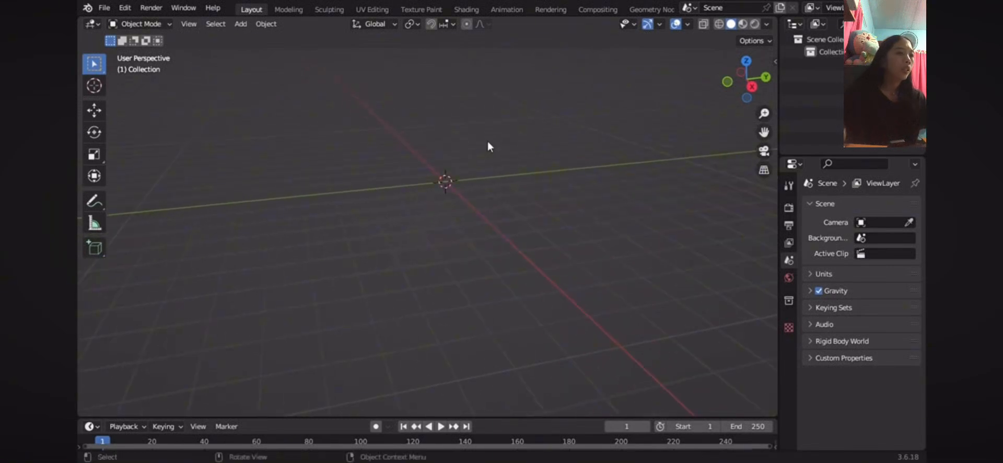
key("shift")
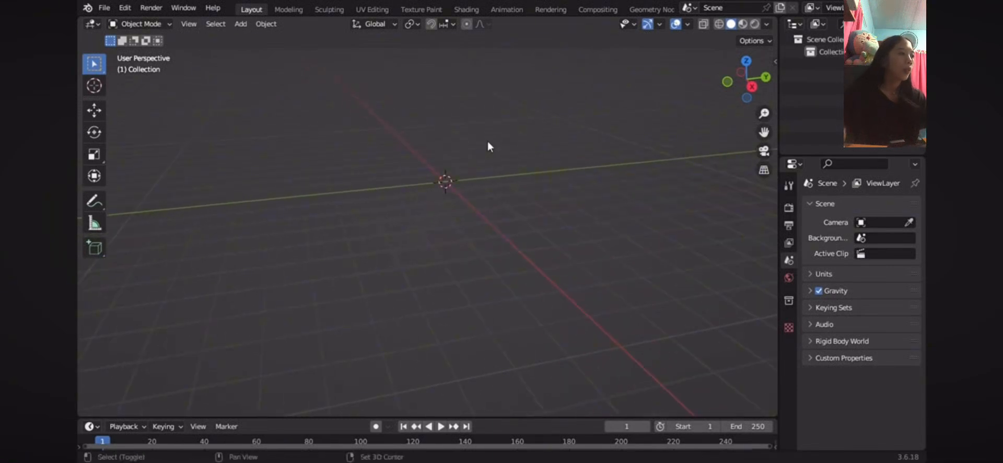
key("shift+a")
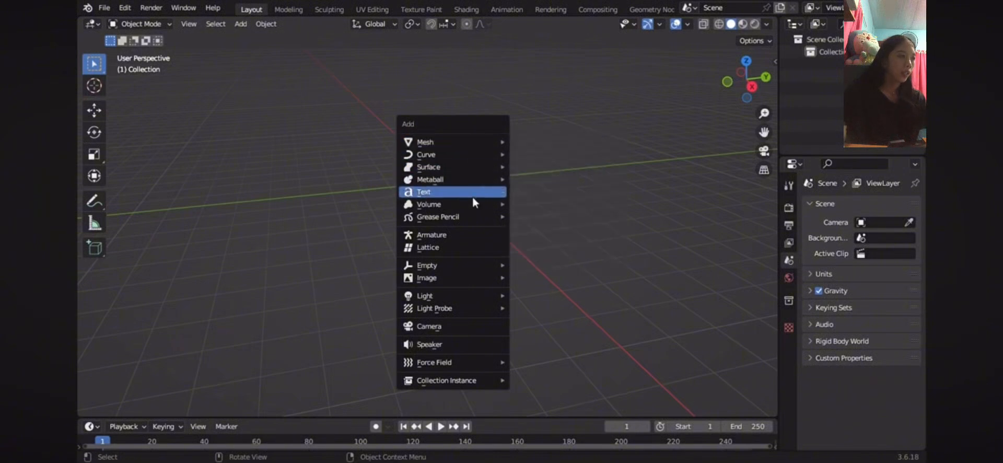
mouse_move(471, 137)
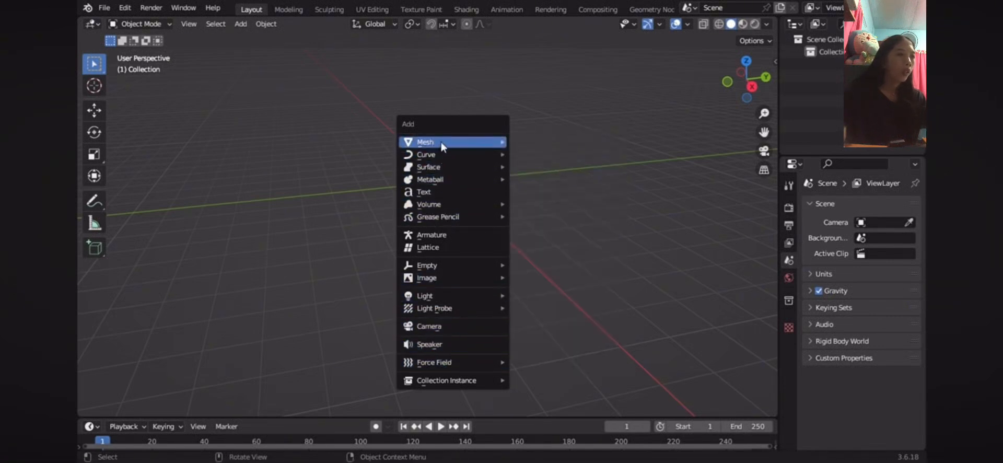
mouse_move(442, 145)
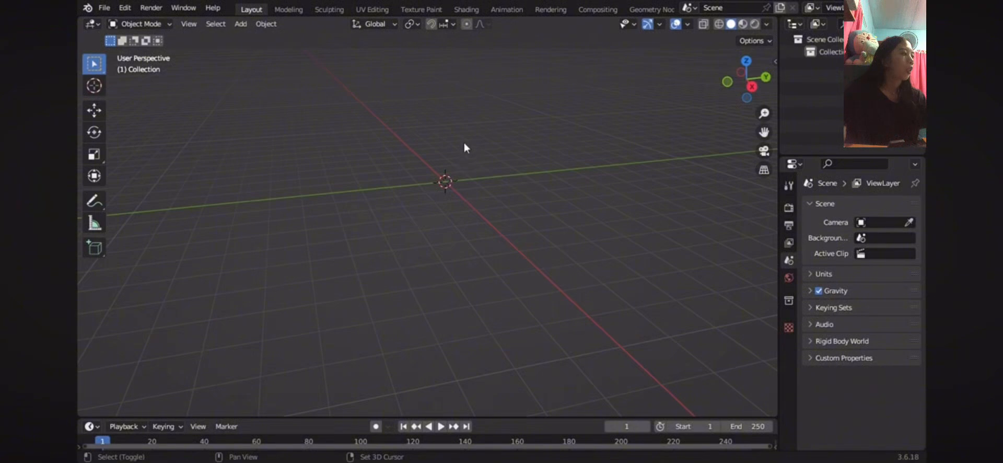
- Add a new cube mesh at the world origin
key("shift+a")
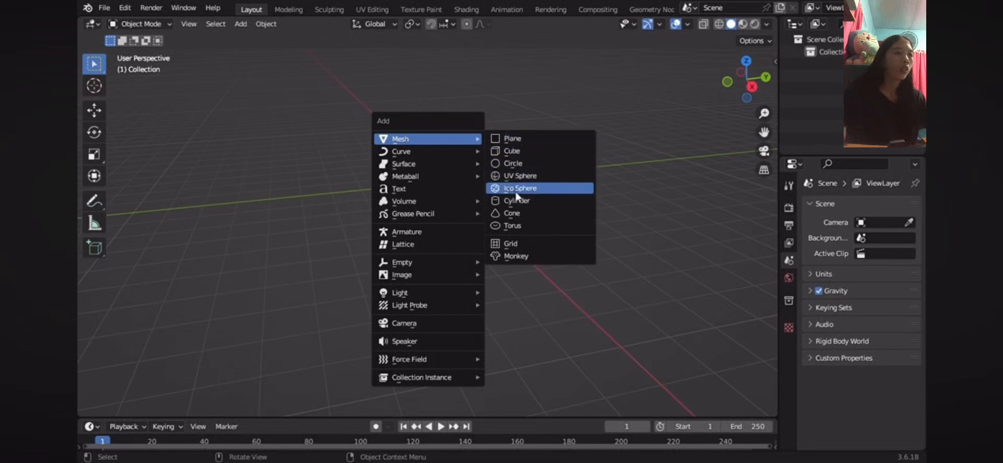
left_click(525, 151)
middle_click_drag(438, 200, 414, 195)
middle_click_drag(511, 156, 512, 136)
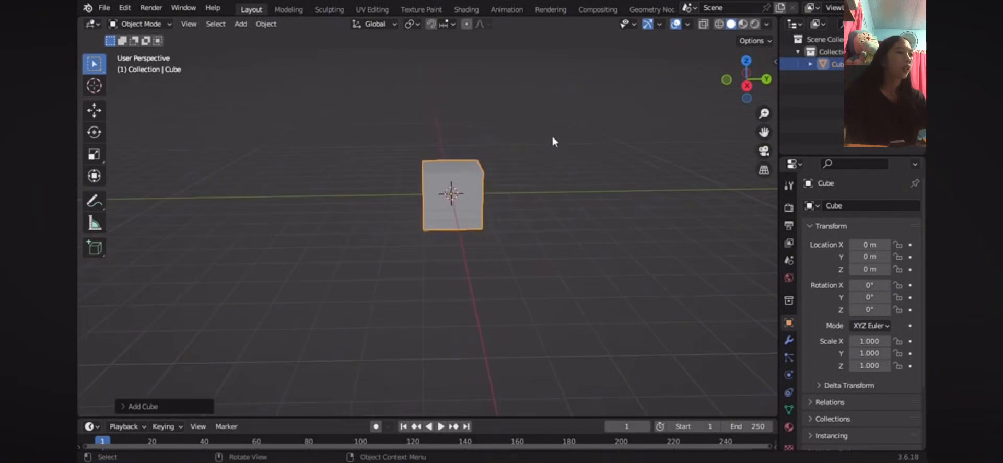
- Move the cube, trying the Z, Y and X axis constraints, and place it about 0.045 m down the global Z axis
left_click(530, 151)
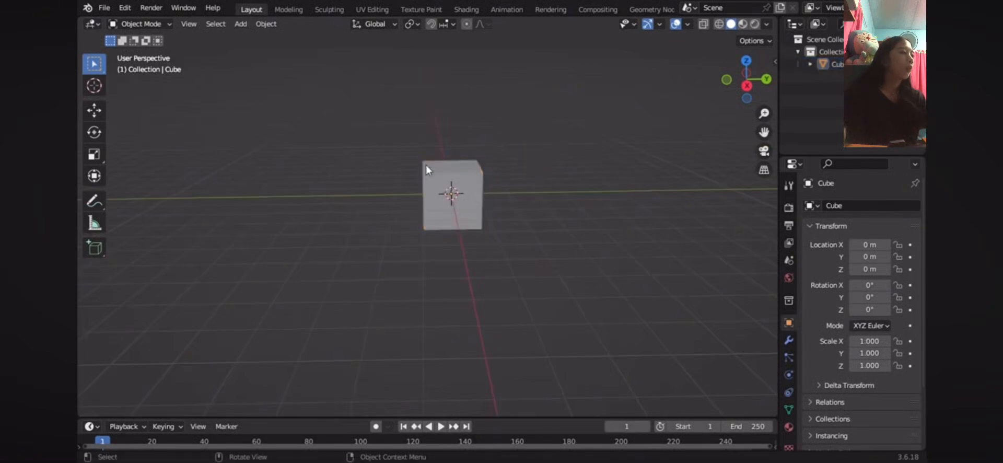
left_click(428, 191)
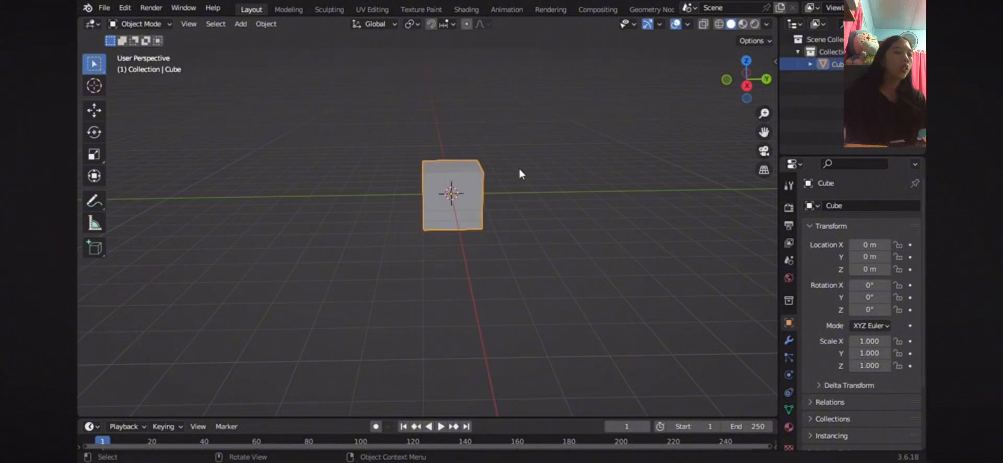
key("g")
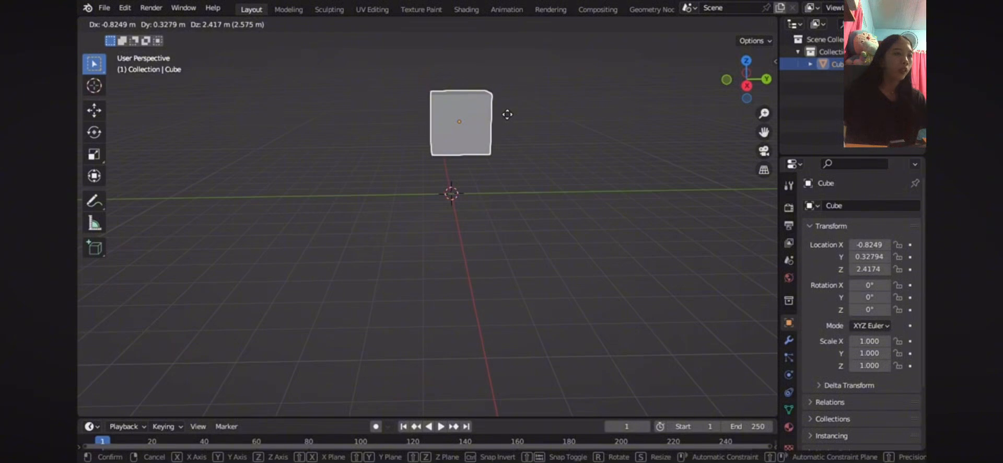
key("z")
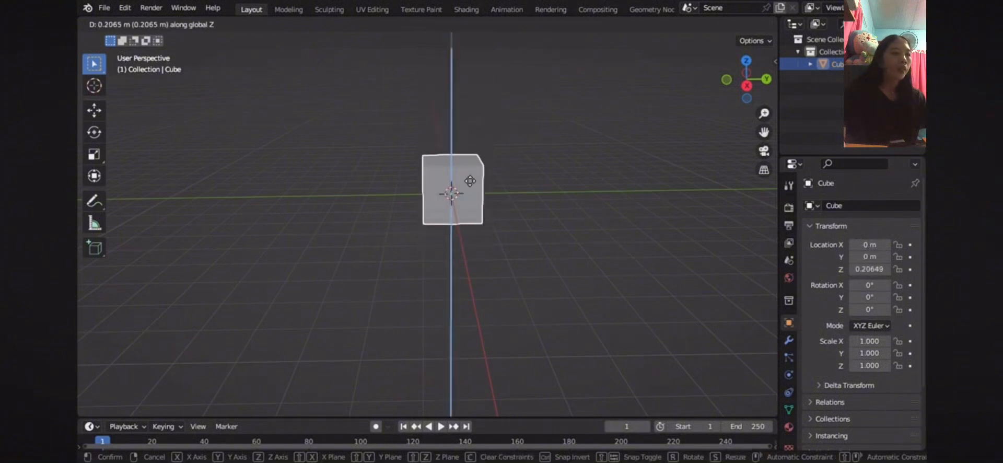
key("y")
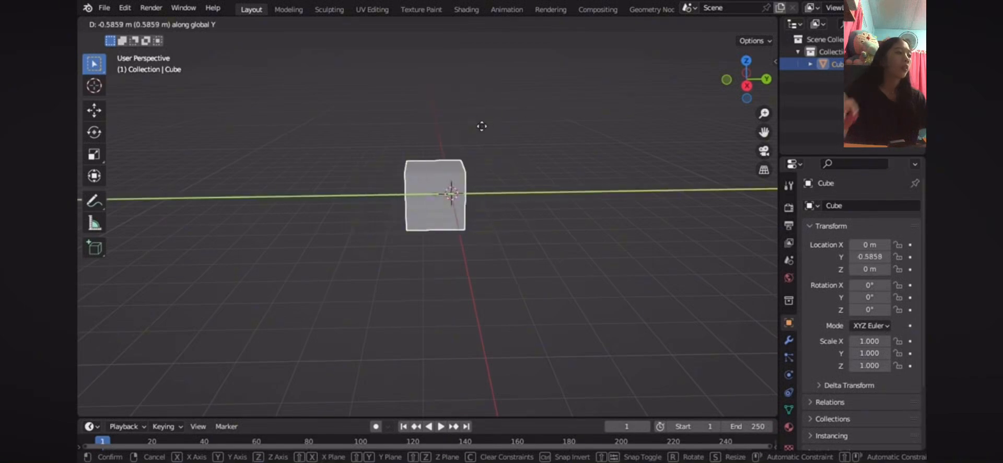
key("x")
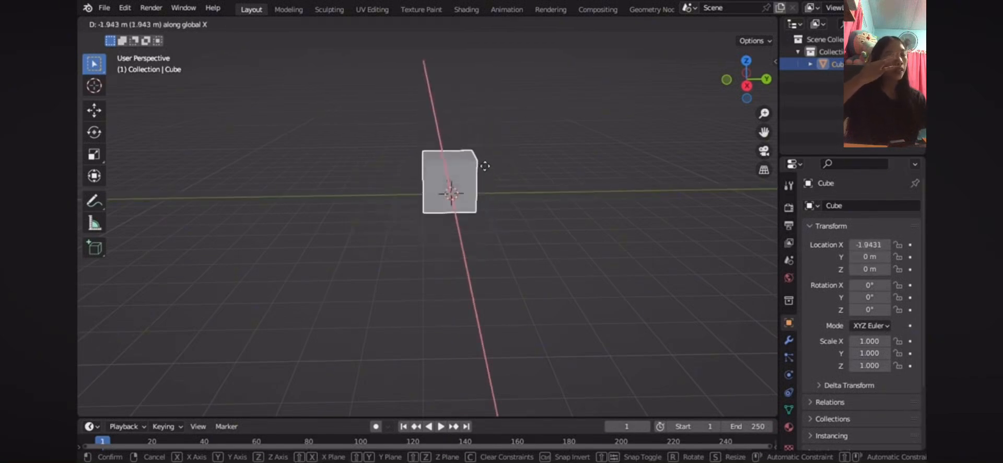
key("z")
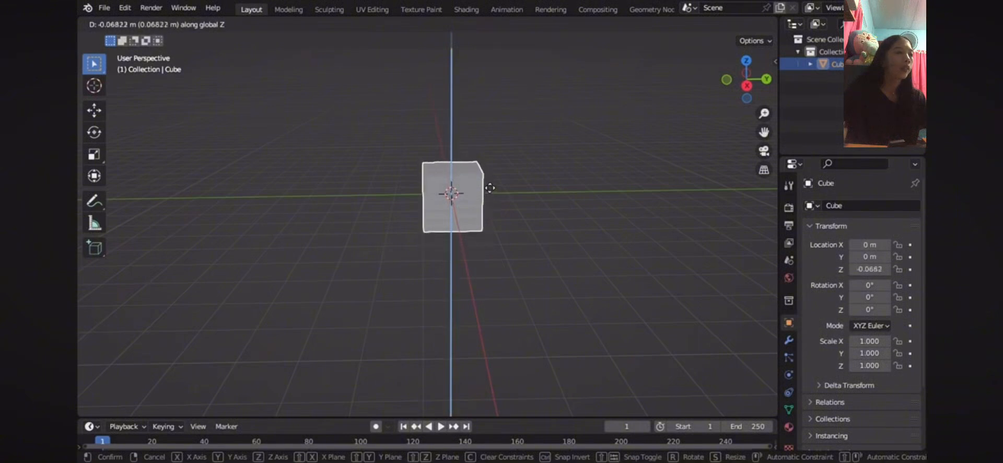
left_click(486, 187)
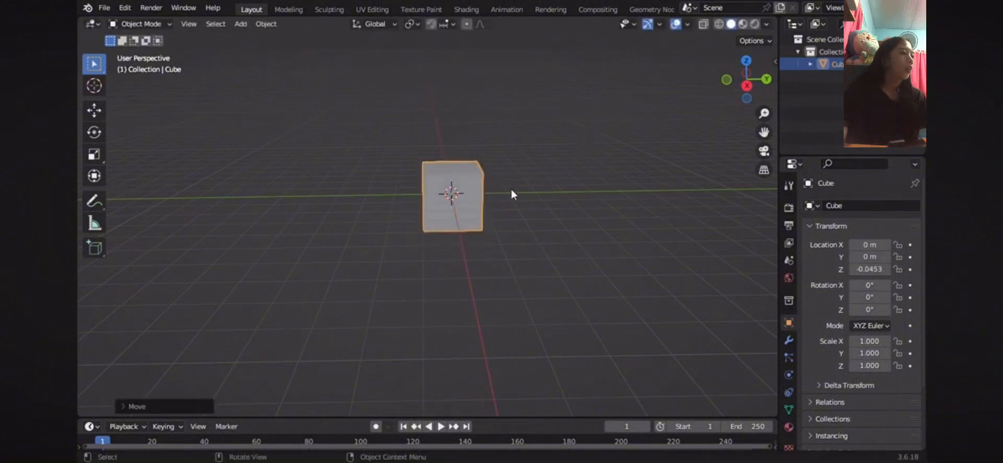
- View the cube from the right, top and back orthographic viewpoints
middle_click_drag(506, 209, 457, 171)
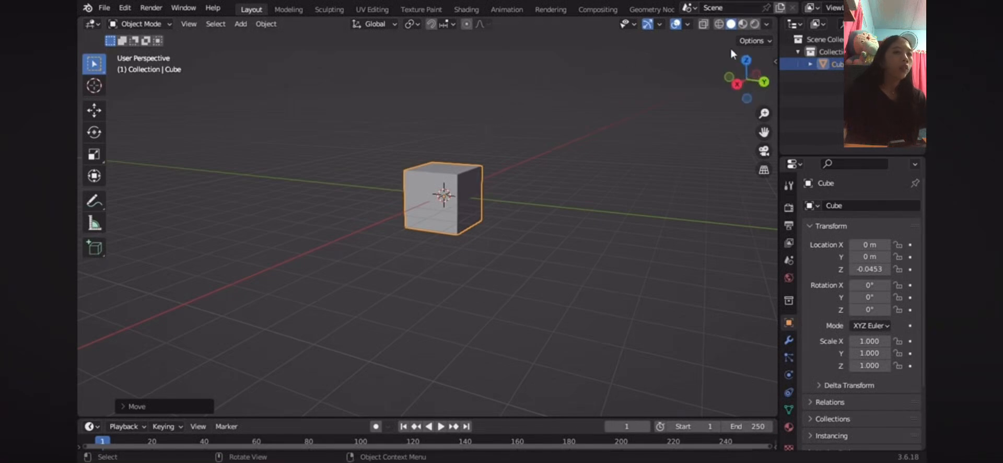
left_click(737, 88)
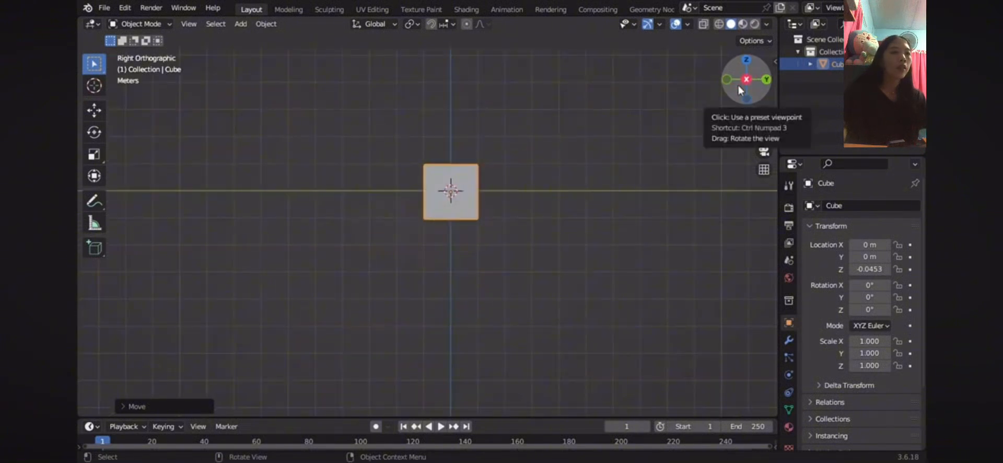
left_click(749, 62)
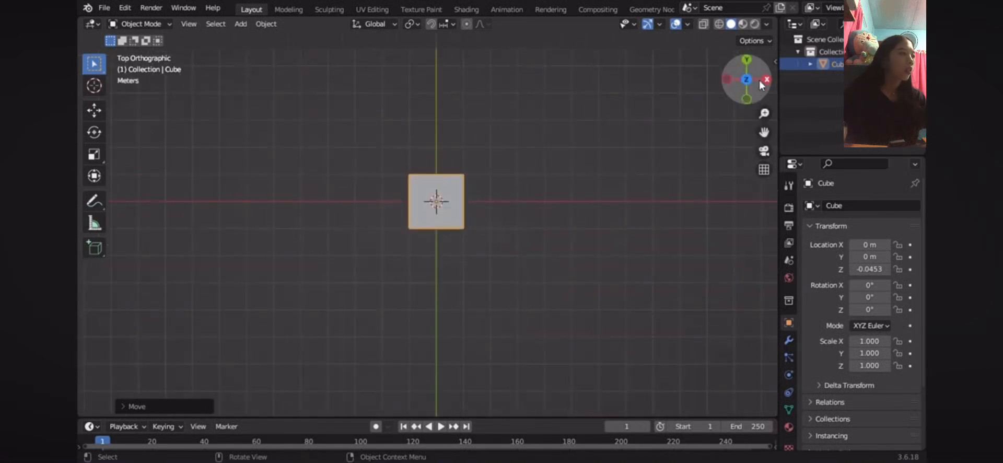
left_click(747, 60)
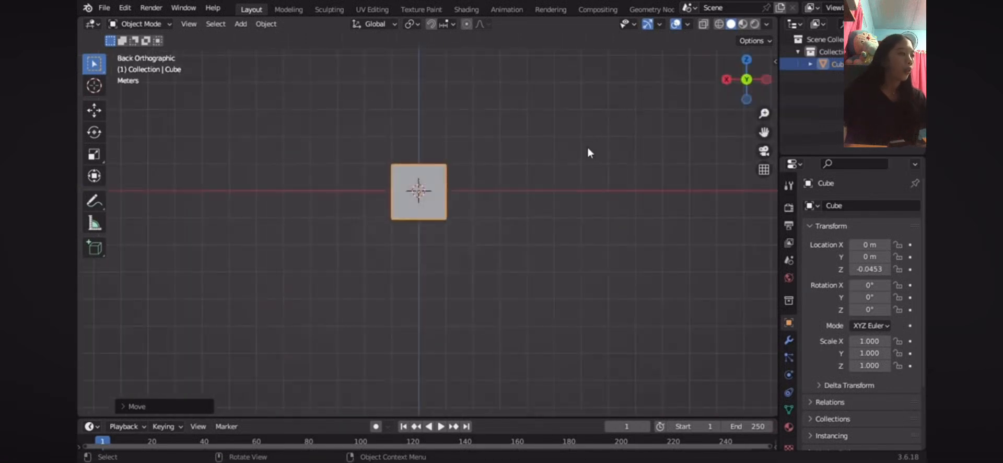
- View the cube from the right orthographic viewpoint and orbit around it in perspective
left_click(726, 79)
middle_click_drag(480, 167, 476, 194)
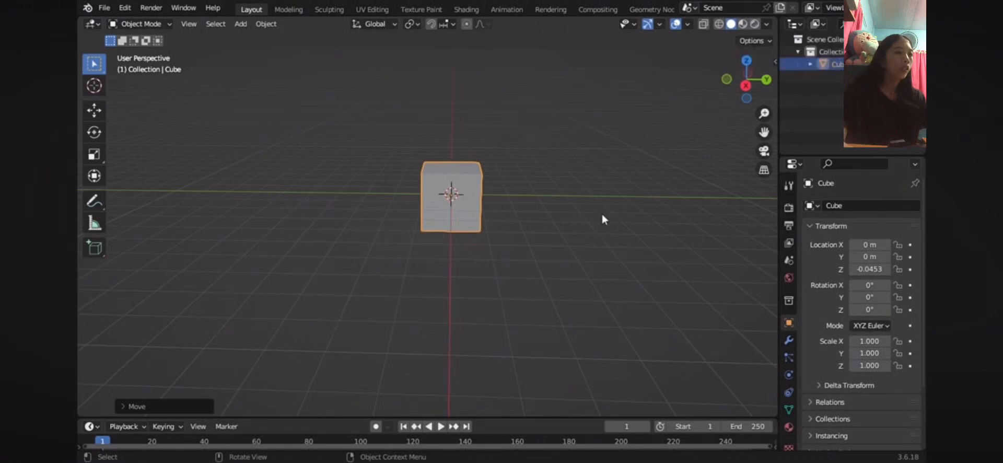
middle_click_drag(503, 199, 573, 190)
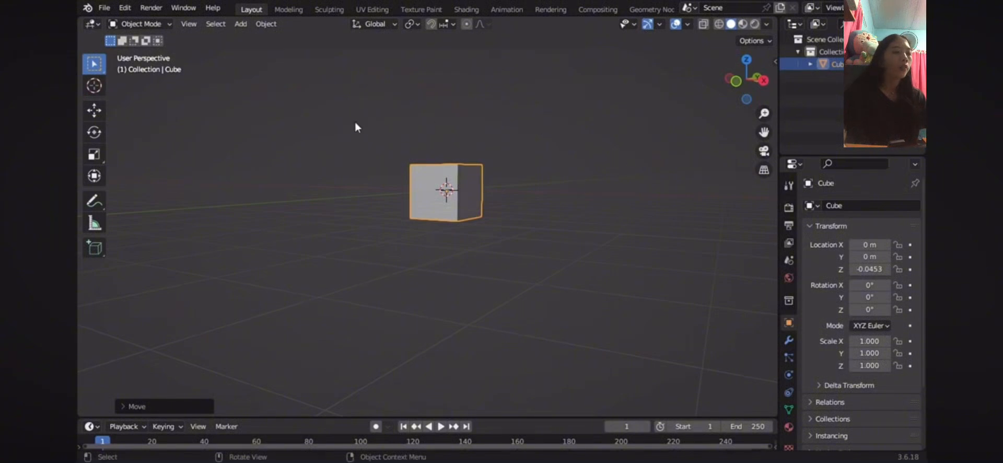
key("shift+a")
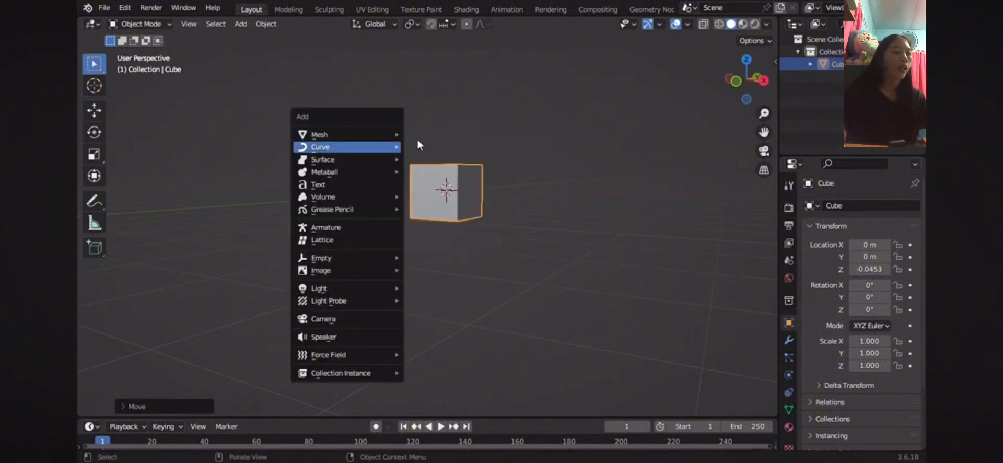
left_click(473, 107)
middle_click_drag(473, 107, 365, 123)
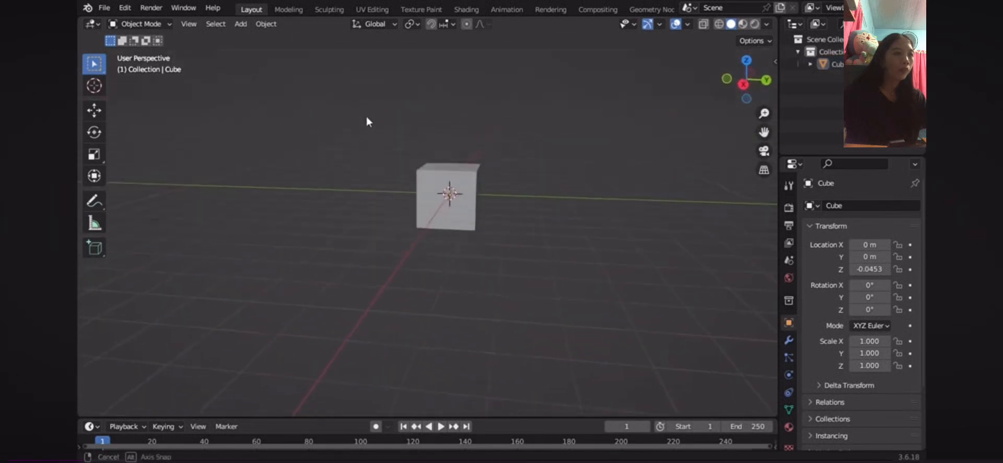
- Scale the cube uniformly on all axes to about -1.483
left_click(466, 176)
mouse_move(468, 157)
middle_mouse_down()
mouse_move(495, 155)
mouse_move(474, 148)
middle_mouse_up()
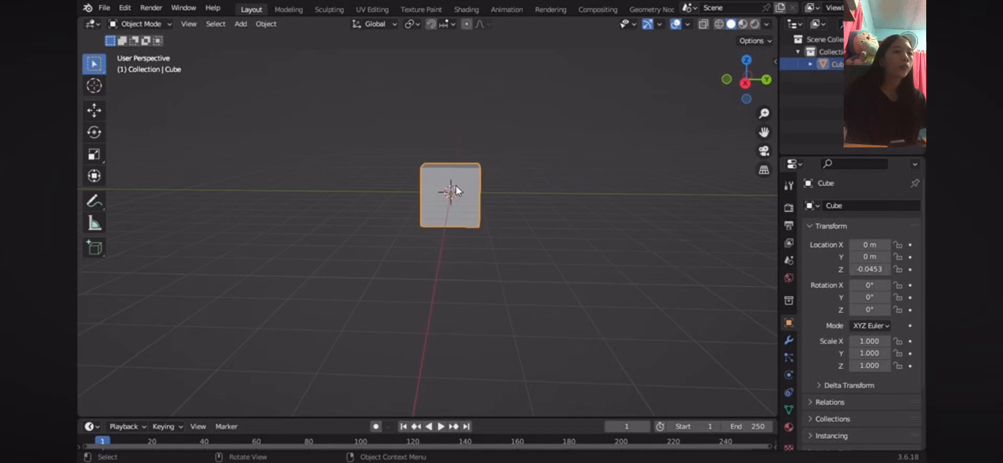
key("s")
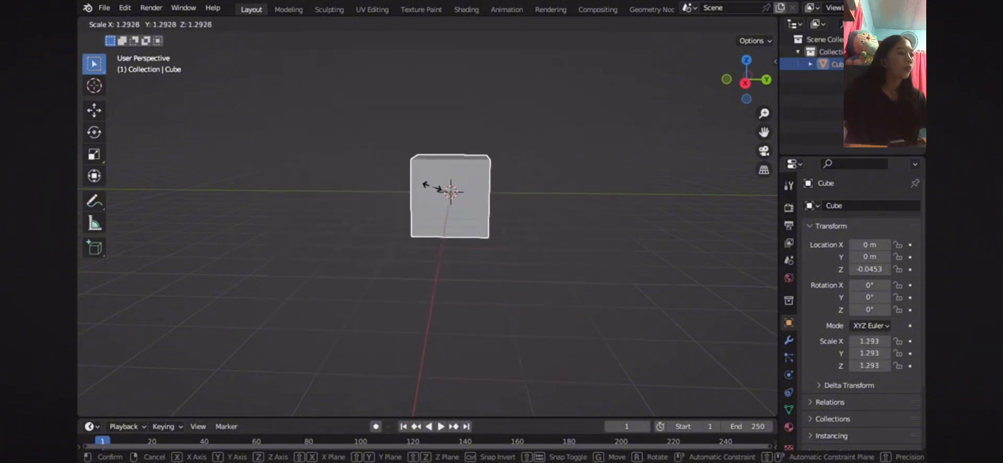
left_click(428, 183)
middle_click_drag(428, 184, 467, 191)
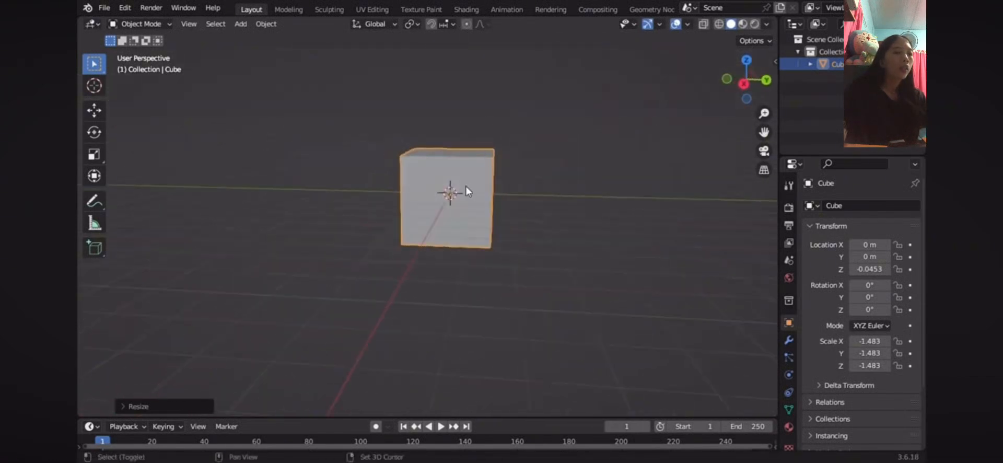
- Duplicate the cube and place the copy about 4.32 m along the global Y axis
left_click(450, 164)
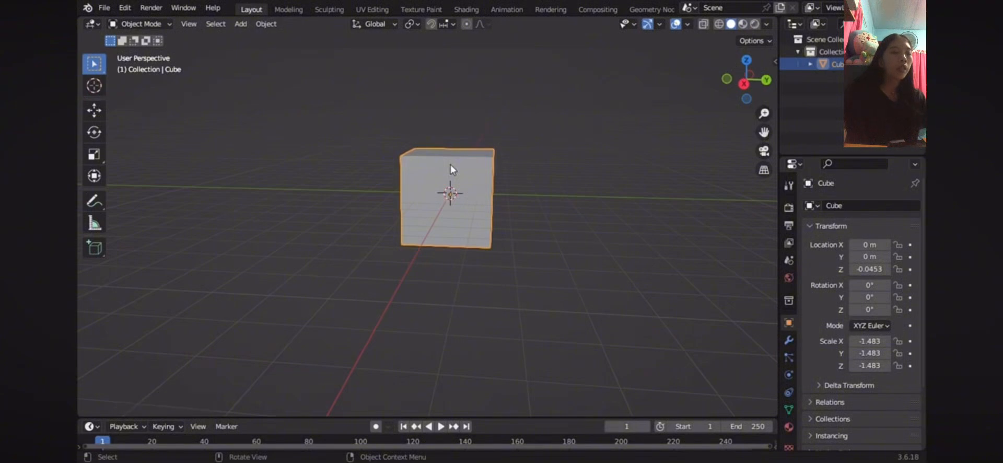
key("shift+d")
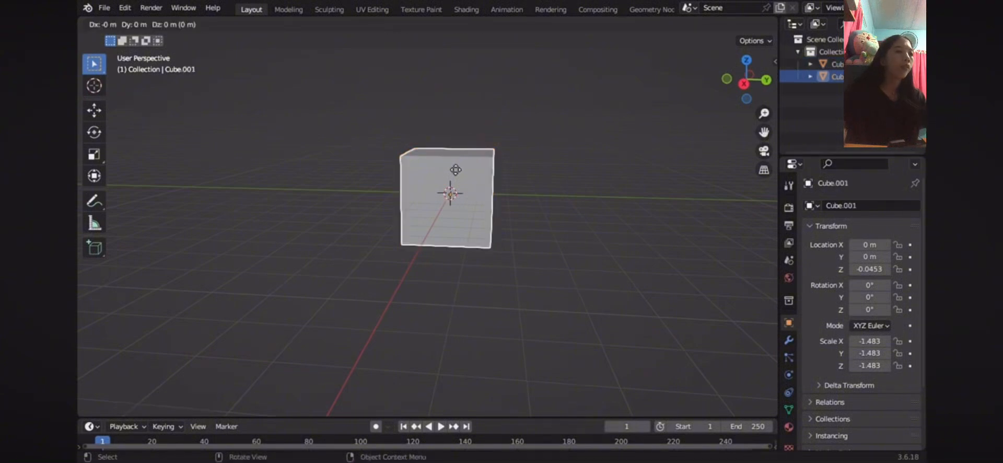
key("y")
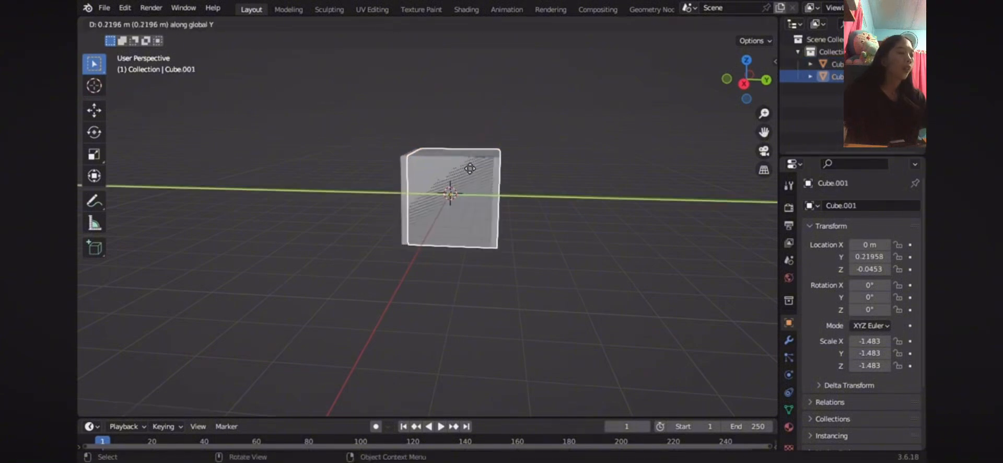
left_click(575, 183)
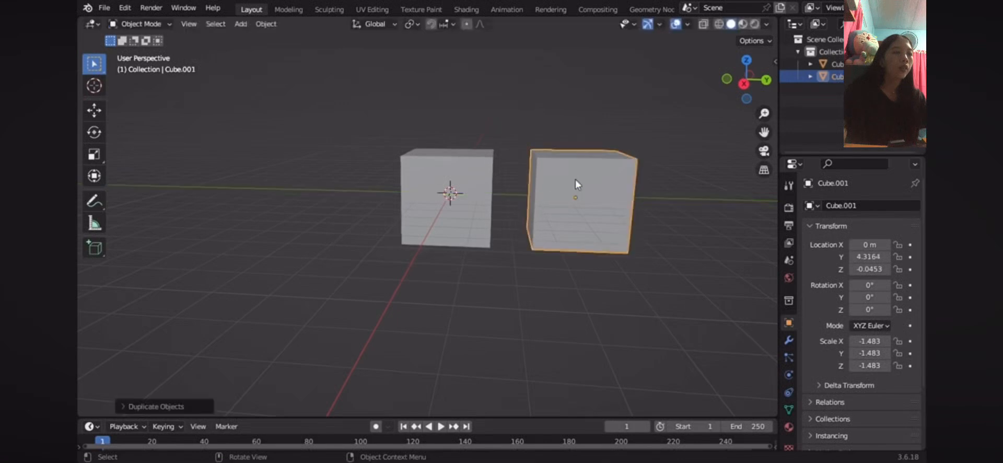
middle_click_drag(627, 203, 550, 186)
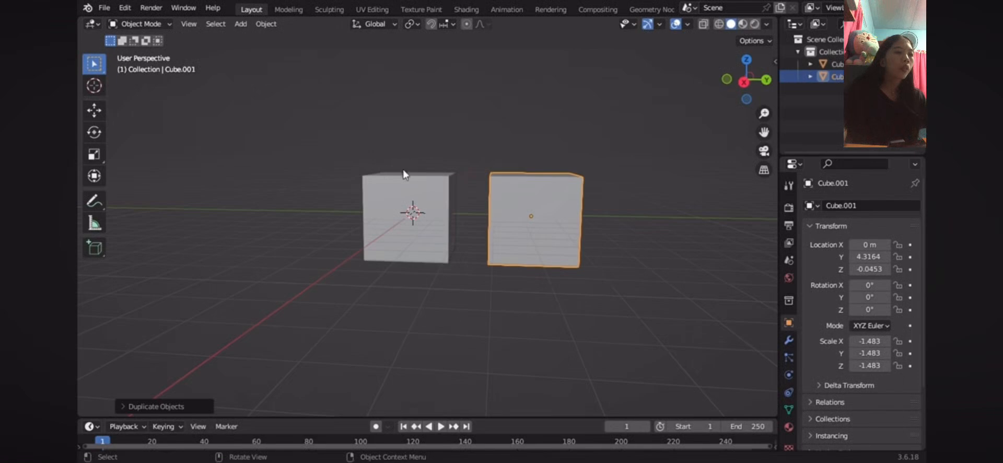
- Select all objects in the scene at once and clear the selection again
key("a")
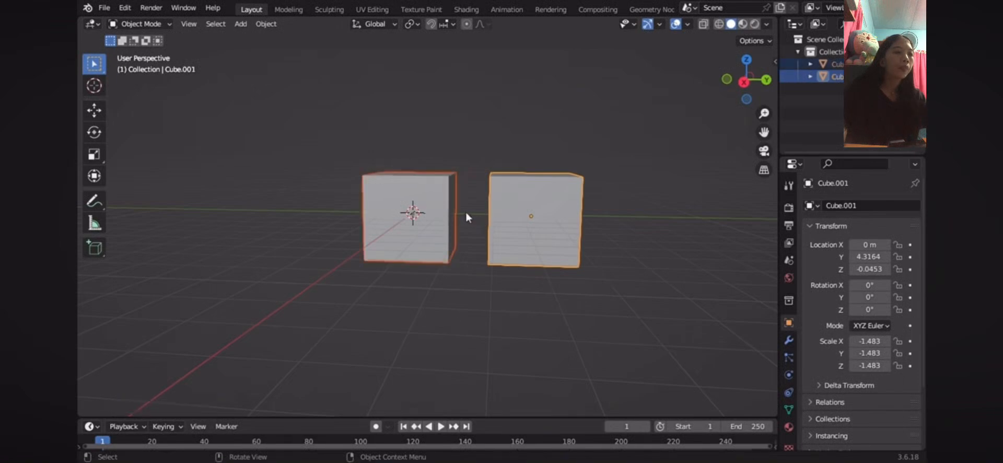
middle_click_drag(422, 191, 459, 216)
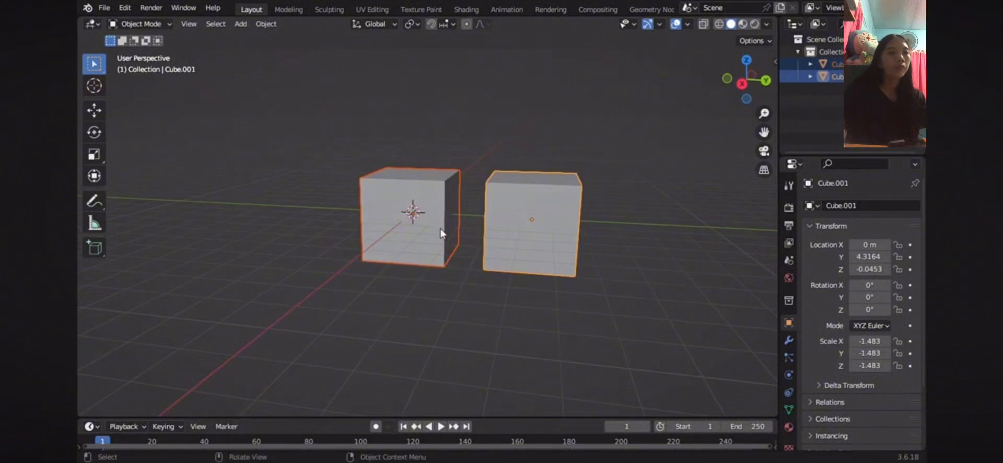
left_click(509, 121)
middle_click_drag(450, 241, 462, 207)
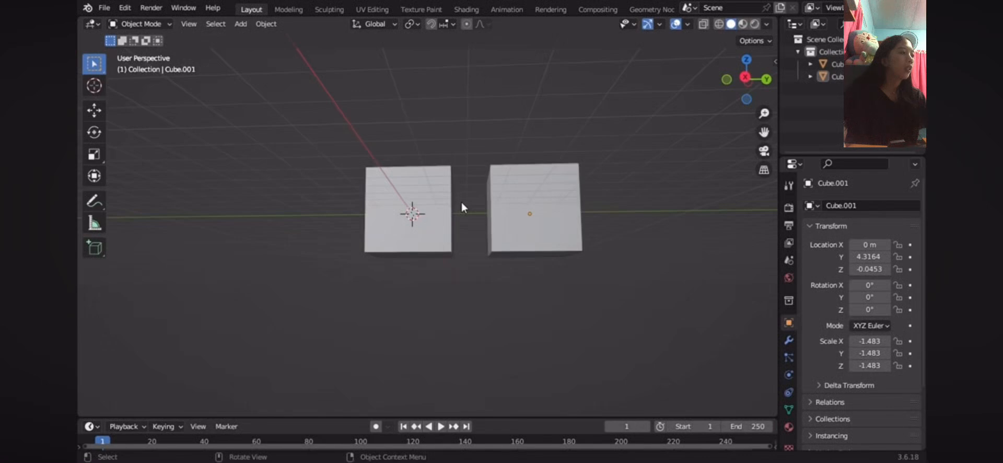
middle_click_drag(447, 159, 462, 207)
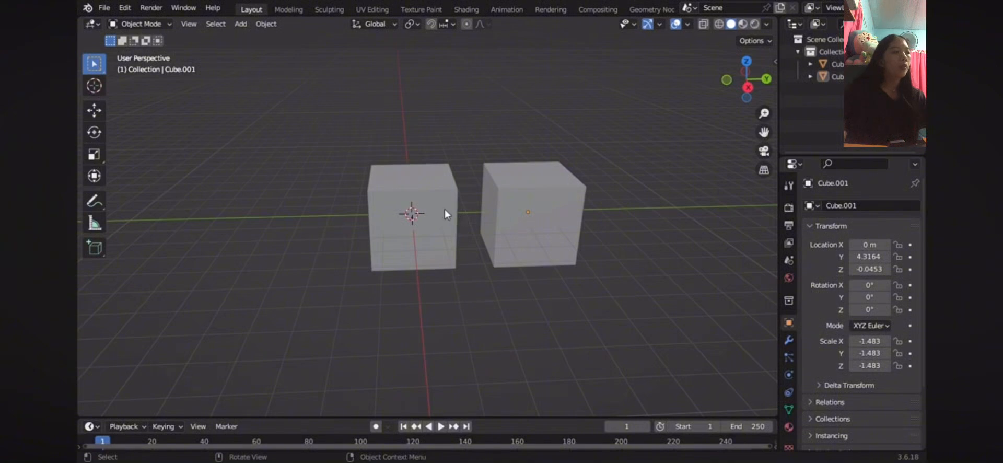
- Select both cubes, join them into a single object and undo the join
left_click(443, 209)
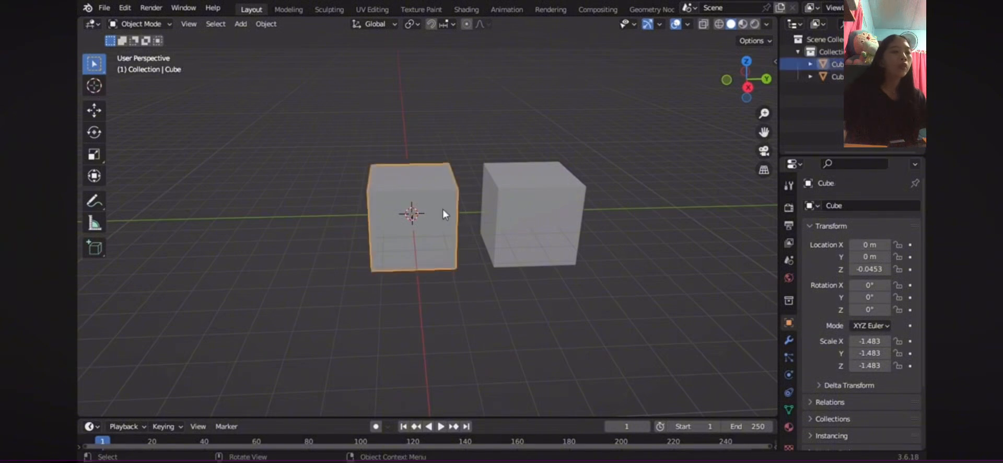
left_click(559, 200, "shift")
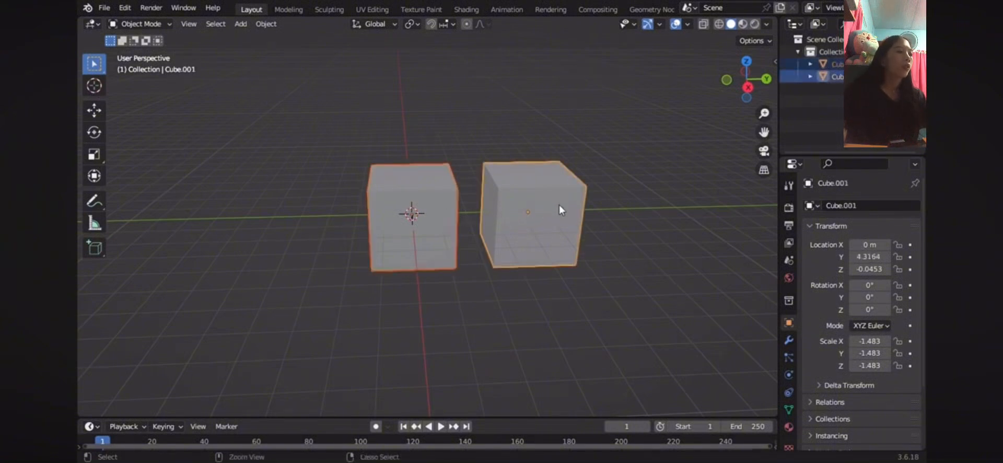
key("ctrl+j")
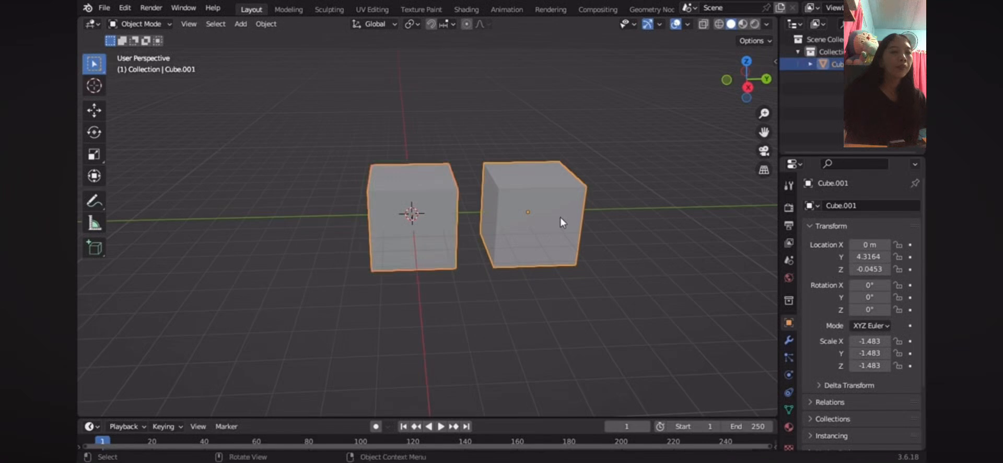
middle_click_drag(510, 222, 449, 215)
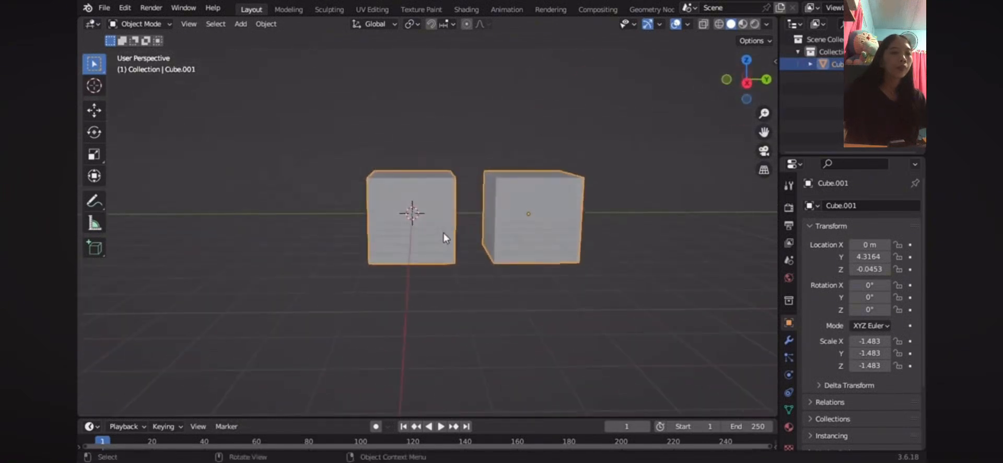
key("ctrl+z")
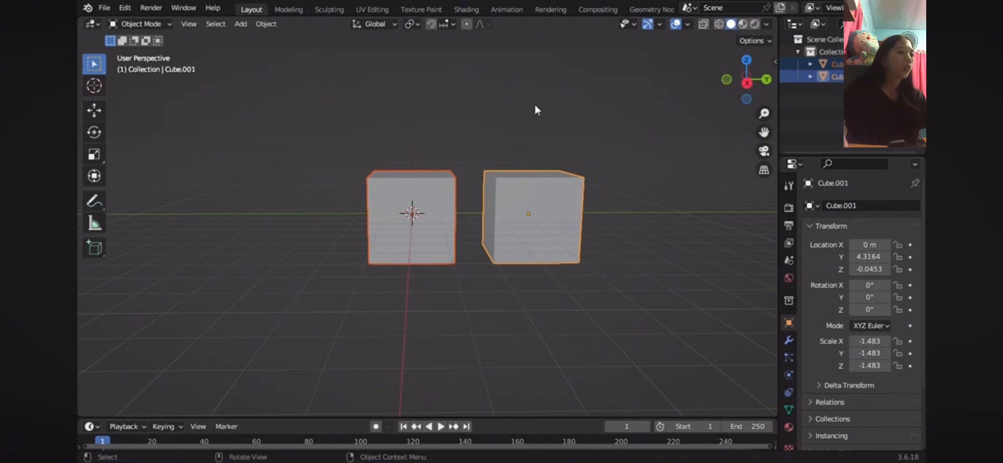
- Move the duplicated cube freely upward by about 2.8 m, then undo, redo and undo that move again
left_click(538, 197)
key("g")
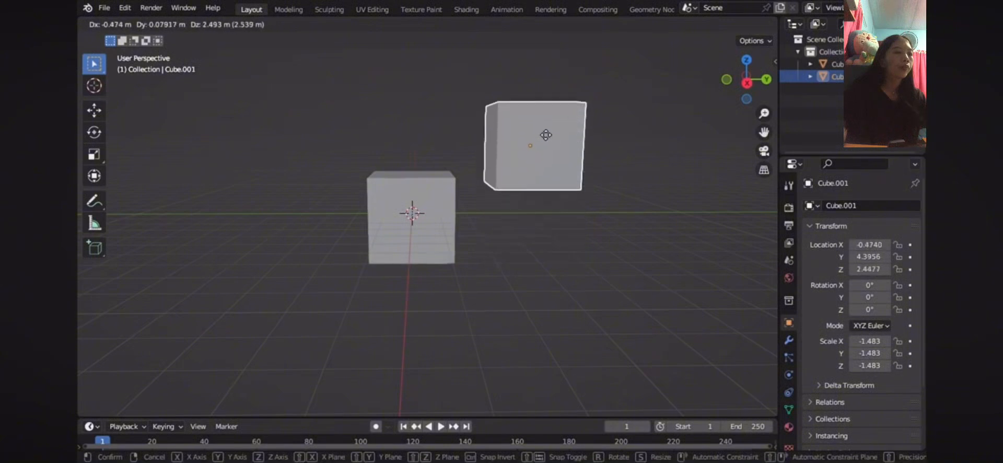
left_click(549, 119)
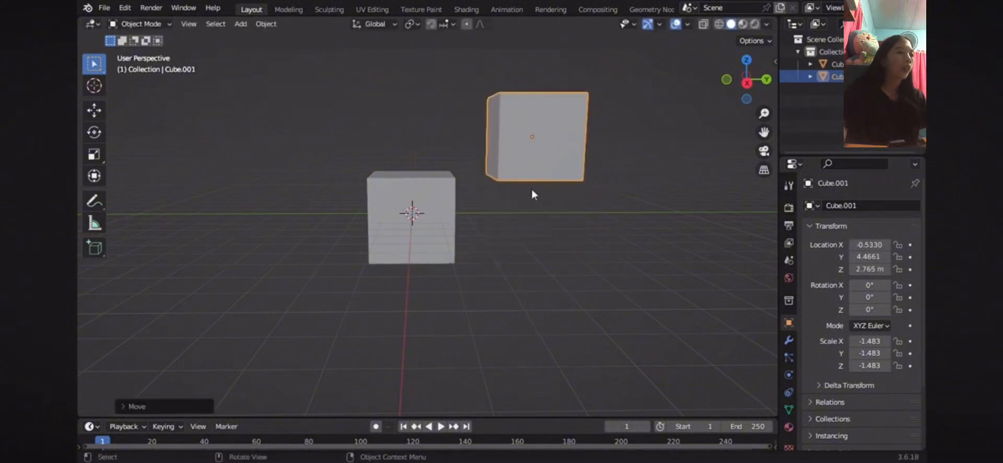
key("ctrl+z")
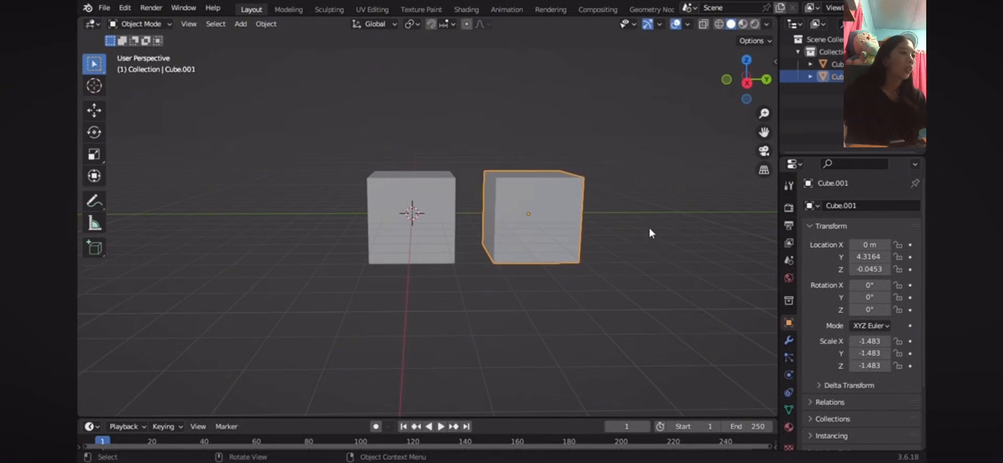
key("ctrl+z")
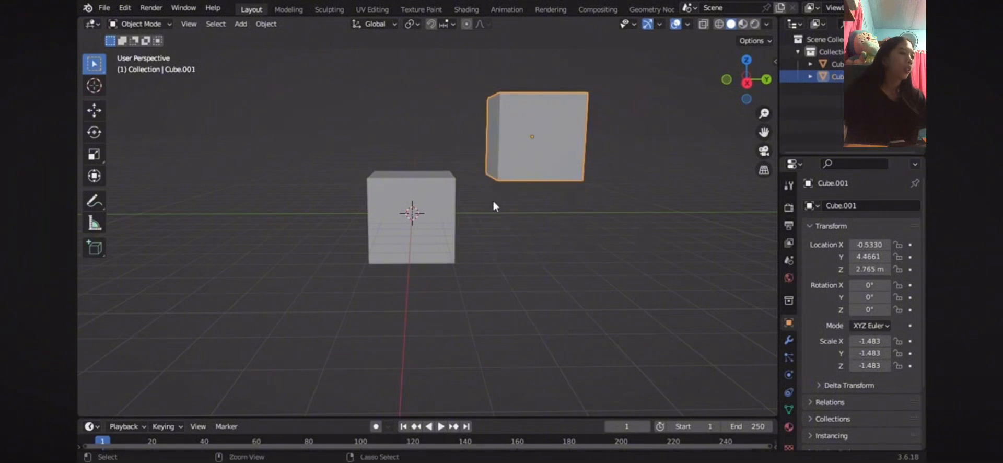
key("ctrl+z")
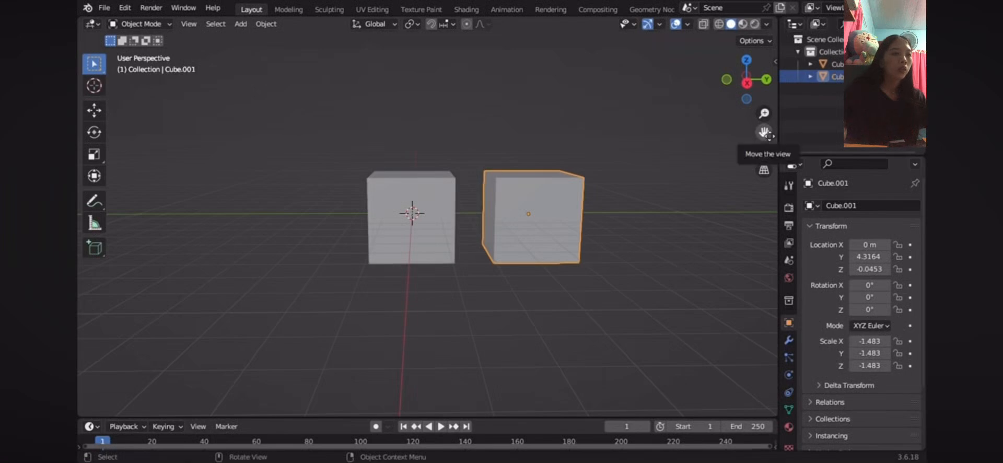
- Enter Edit Mode on the duplicated cube and look through the available mesh editing tools
left_click_drag(765, 132, 715, 152)
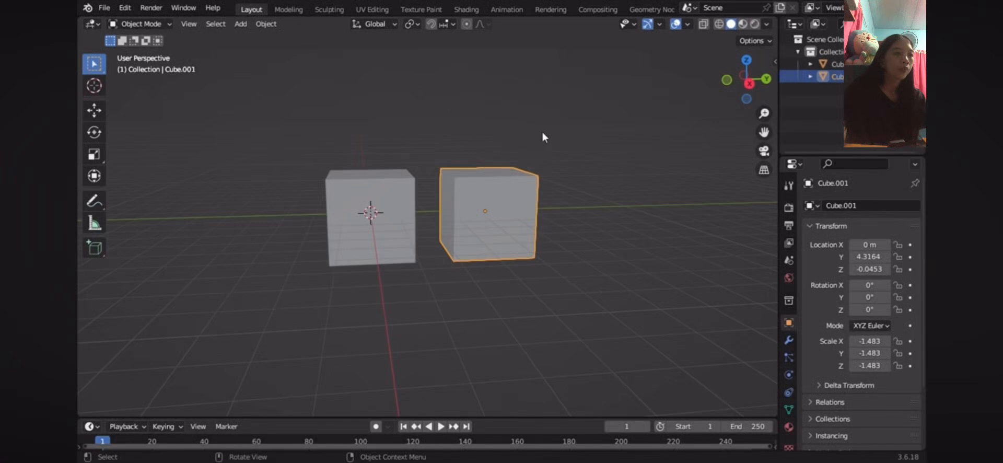
middle_click_drag(542, 132, 537, 161)
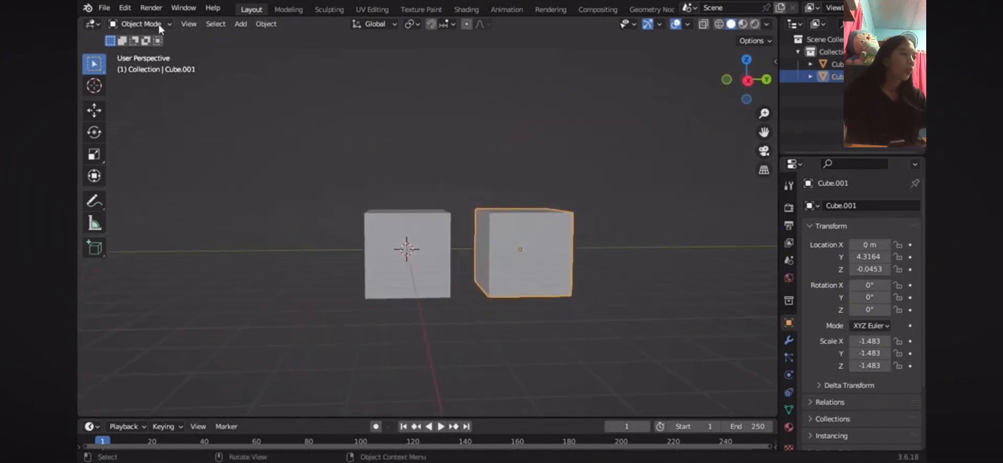
left_click(141, 24)
key("Tab")
mouse_move(502, 151)
middle_mouse_down()
mouse_move(461, 172)
mouse_move(405, 150)
mouse_move(497, 159)
middle_mouse_up()
middle_click_drag(549, 183, 483, 103)
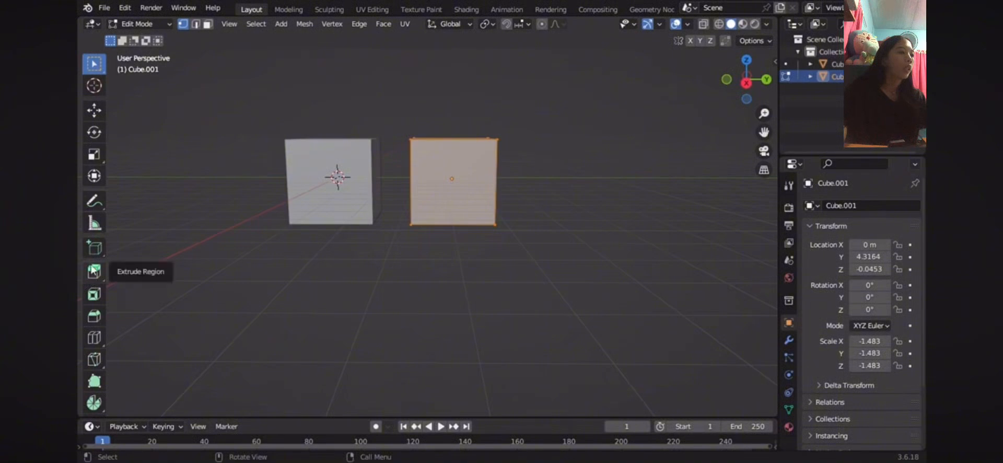
scroll(92, 259, "down", 3)
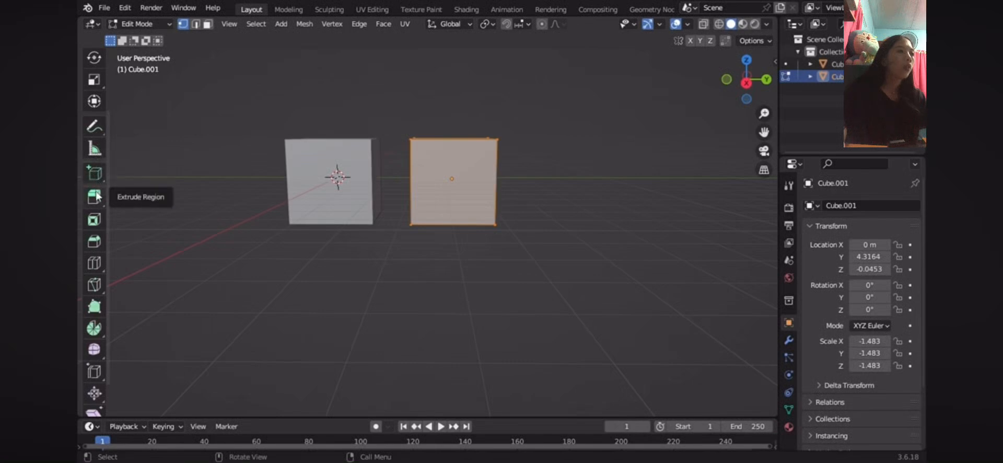
scroll(95, 248, "down", 2)
scroll(95, 251, "up", 6)
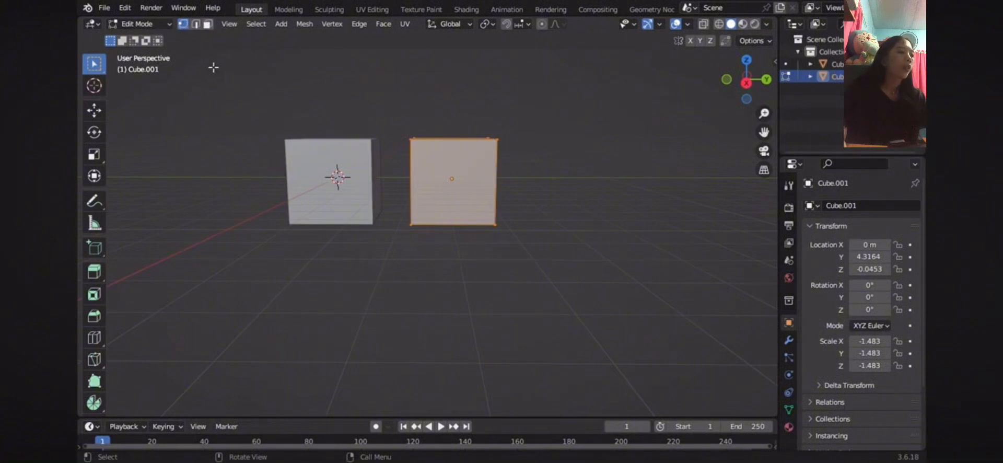
- Using vertex selection, select the upper front corner vertex of the duplicated cube on the side nearest the original cube
middle_click_drag(213, 67, 217, 82)
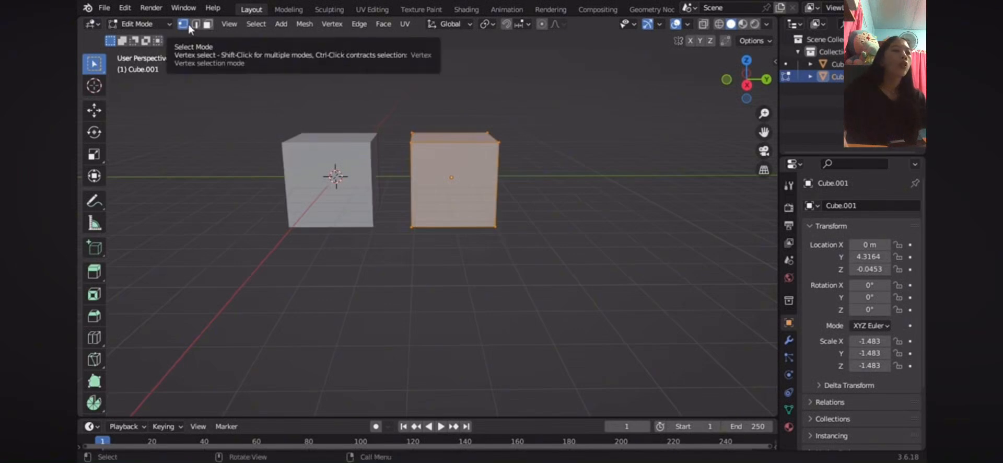
scroll(412, 153, "up", 4)
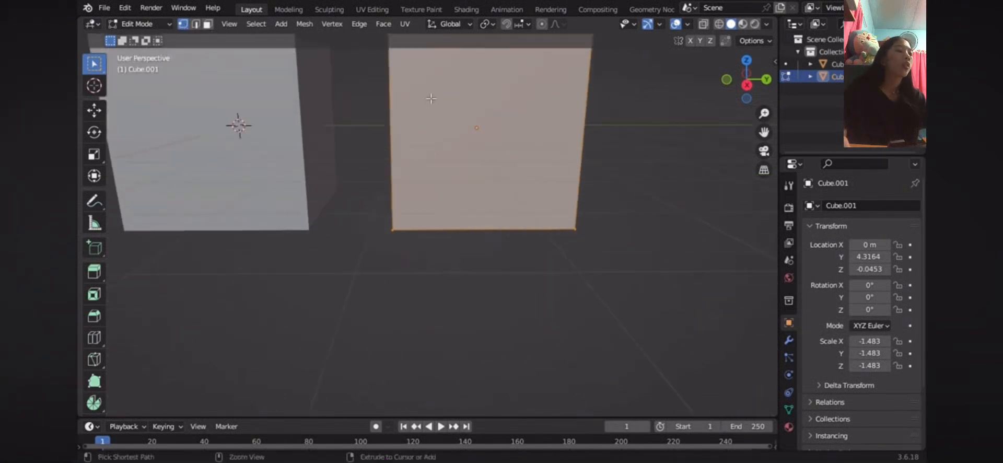
middle_click_drag(429, 95, 422, 214, "shift")
left_click(380, 191)
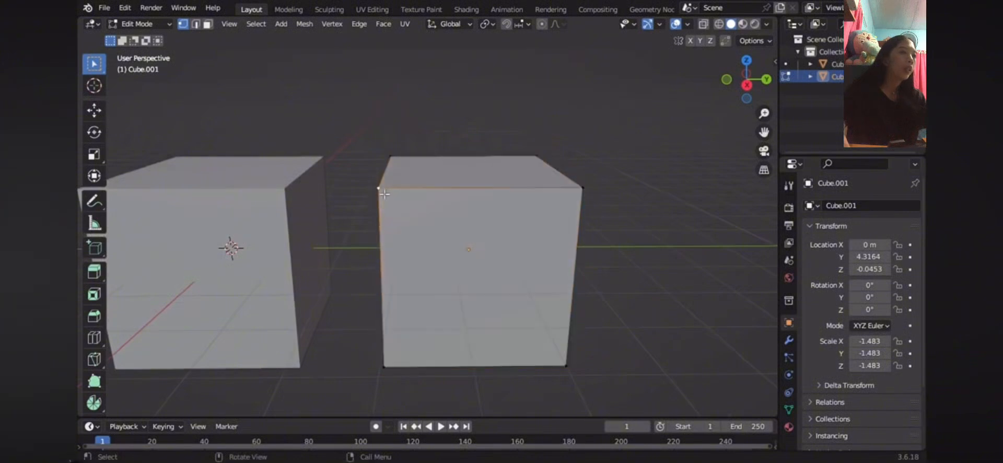
mouse_move(380, 192)
middle_mouse_down()
mouse_move(396, 195)
mouse_move(372, 186)
middle_mouse_up()
left_click(374, 182)
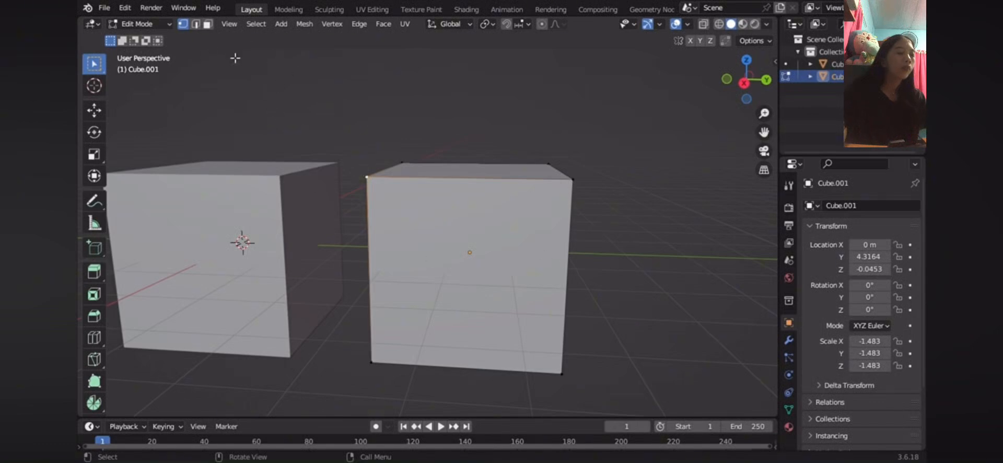
- Using edge selection, select different upper edges of the duplicated cube one at a time, ending with the edge on its positive X side
left_click(195, 24)
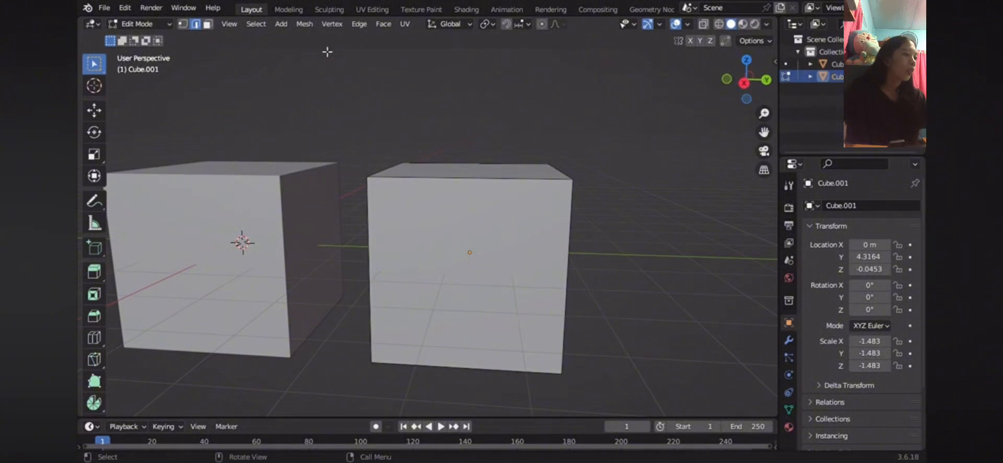
middle_click_drag(488, 178, 502, 200)
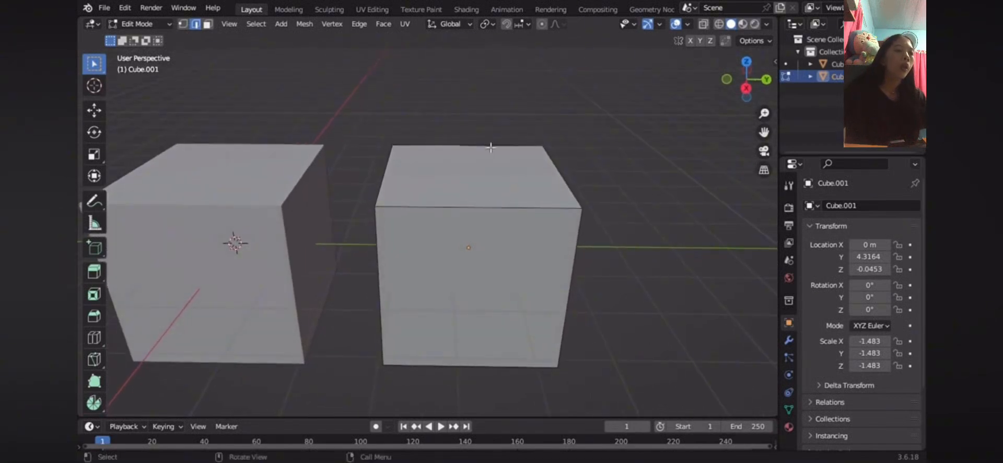
middle_click_drag(489, 151, 443, 168)
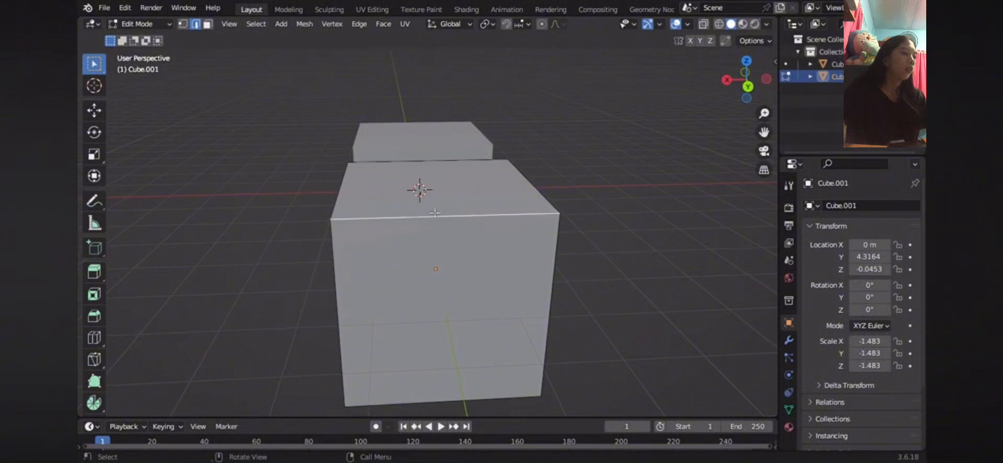
left_click(541, 191)
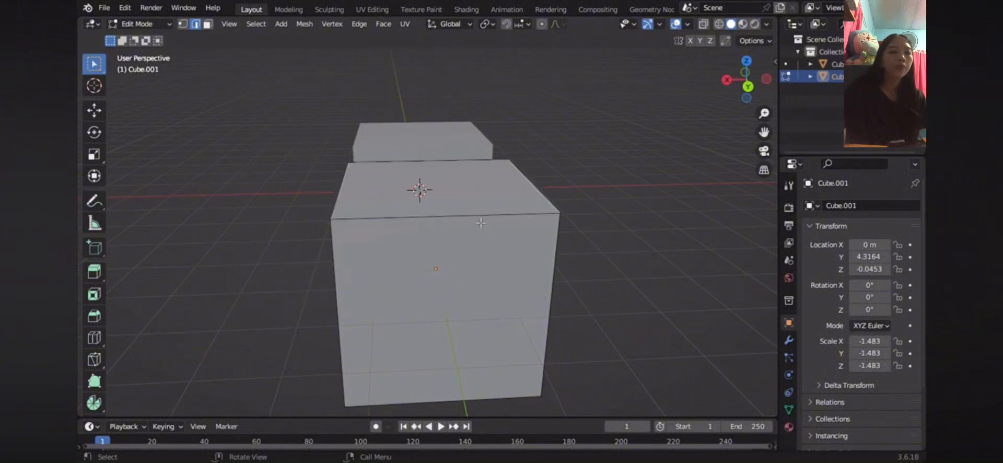
left_click(476, 218)
left_click(462, 170)
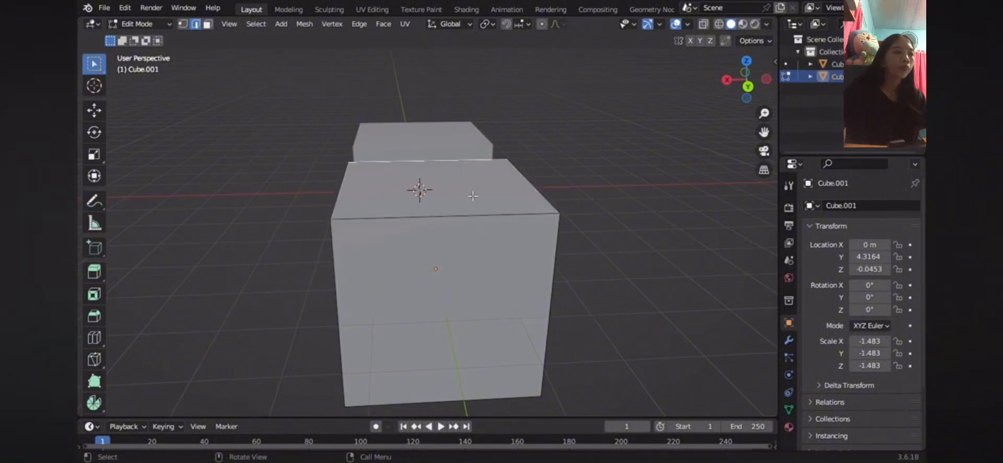
left_click(478, 221)
left_click(344, 195)
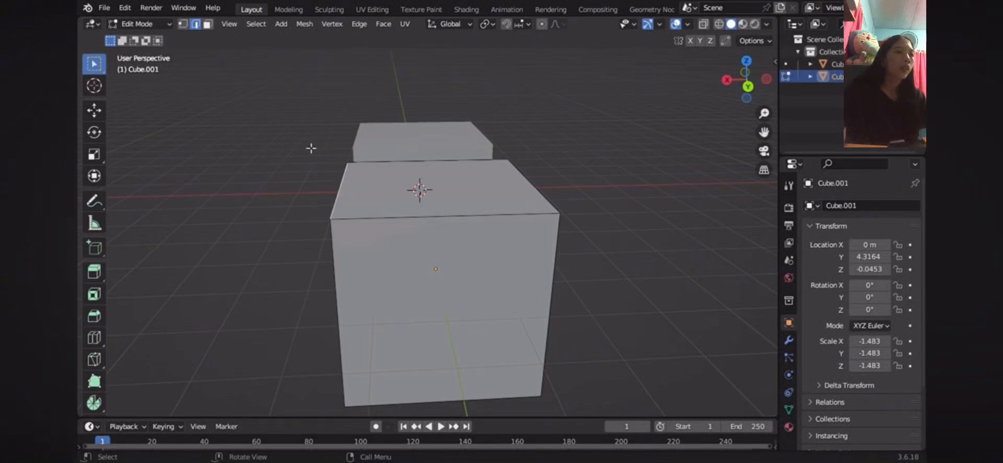
- Using face selection, select the duplicated cube's positive X side face and switch the selection to its top face
left_click(207, 23)
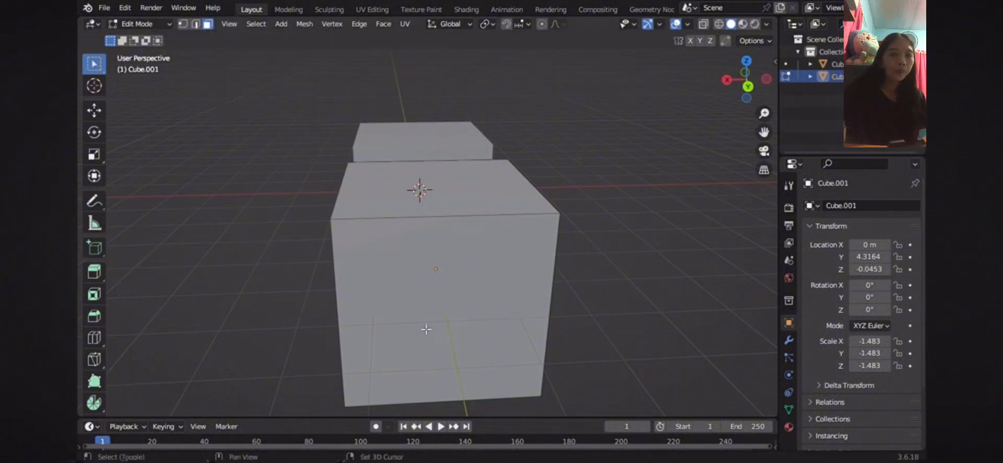
middle_click_drag(425, 331, 520, 214)
left_click(460, 215)
left_click(430, 198)
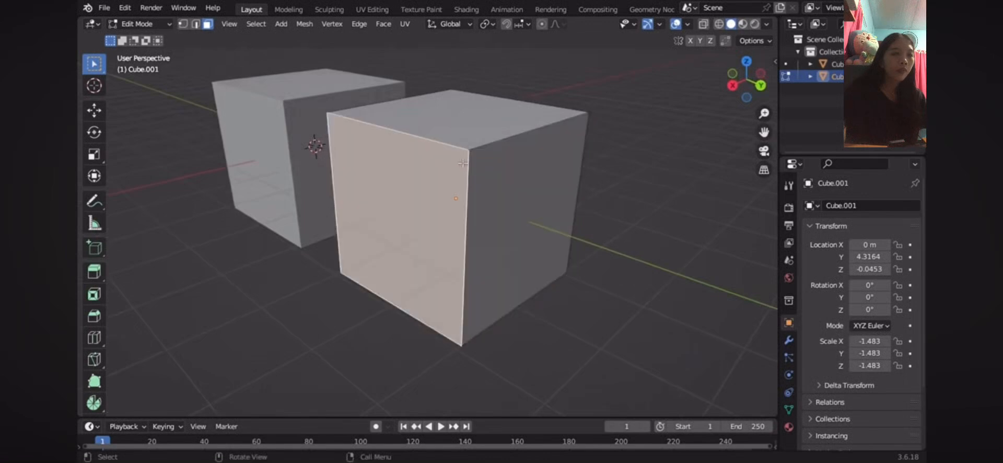
left_click(470, 133)
- Select the duplicated cube's side and top faces one at a time from different angles, ending with the positive X side face
middle_click_drag(471, 134, 447, 208)
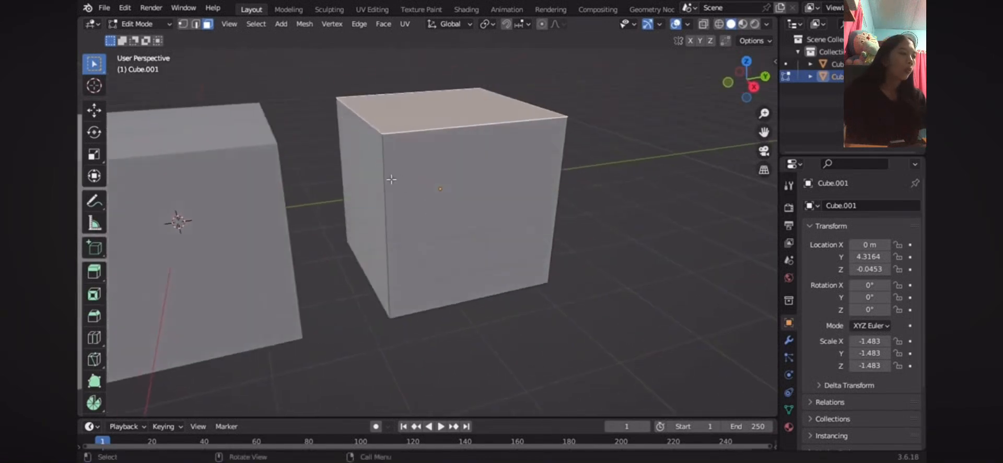
left_click(371, 179)
left_click(431, 179)
left_click(457, 121)
middle_click_drag(531, 143, 433, 172)
left_click(449, 202)
middle_click_drag(449, 202, 461, 256)
left_click(461, 255)
left_click(424, 193)
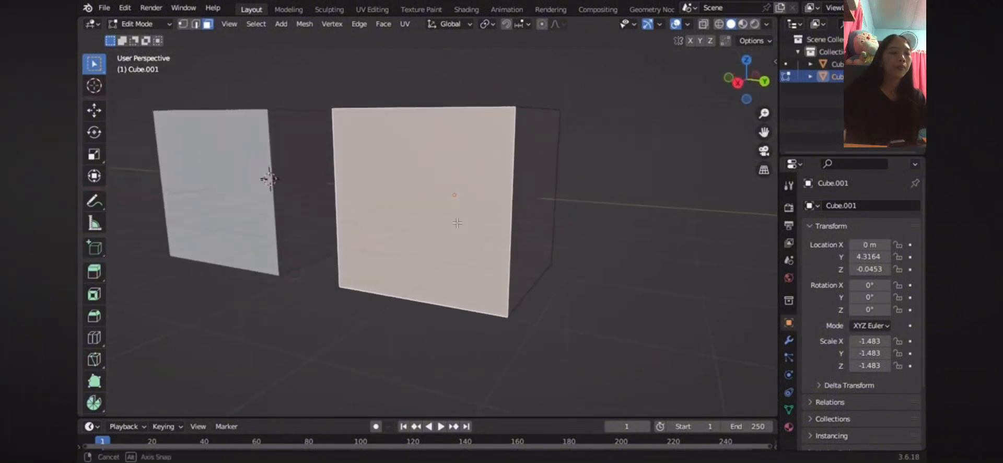